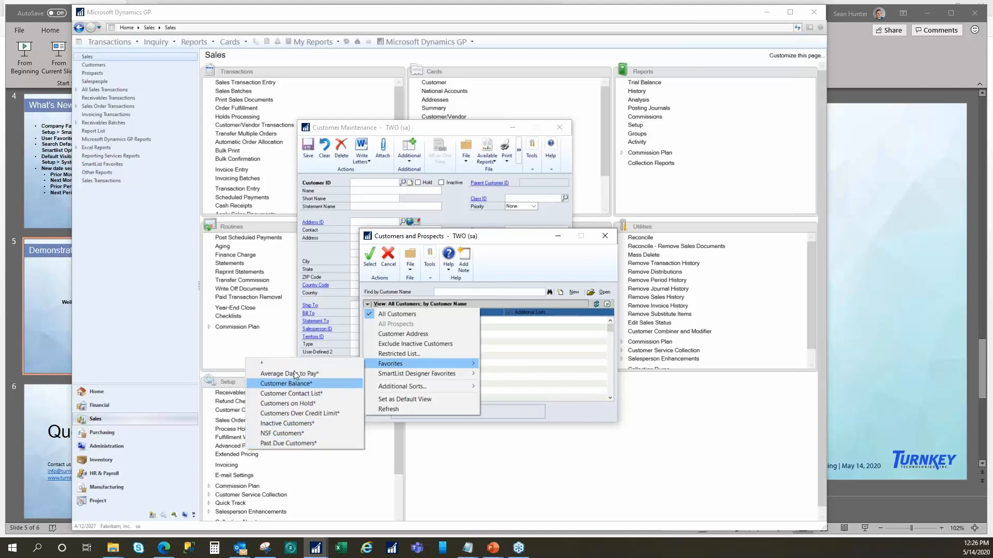
- Filter the customer lookup by the Customers on Hold favorite, and switch it to the Past Due Customers favorite
click(303, 404)
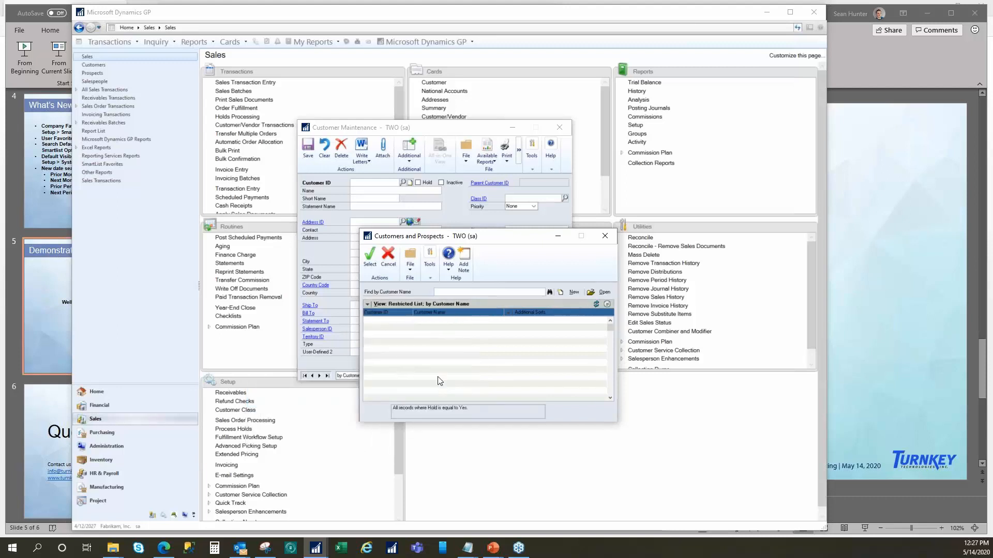
click(602, 292)
click(507, 297)
click(422, 305)
mouse_move(412, 363)
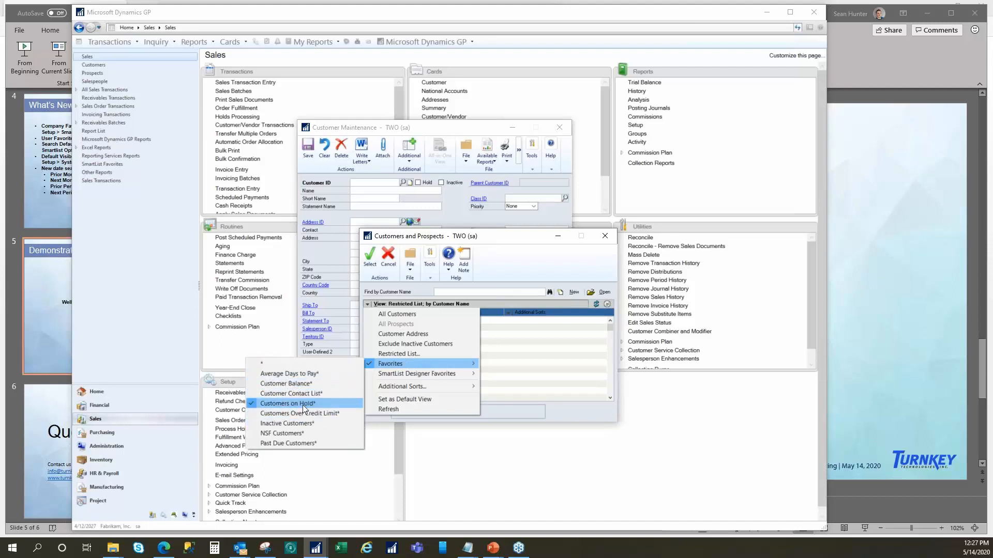
click(297, 443)
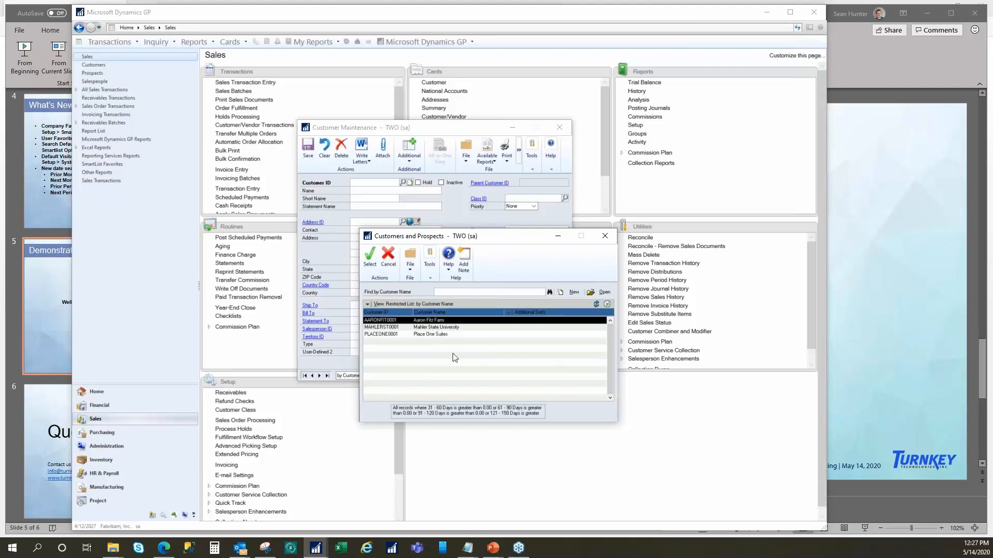
- Set the Past Due Customers view as the lookup's default and close the lookup
click(396, 305)
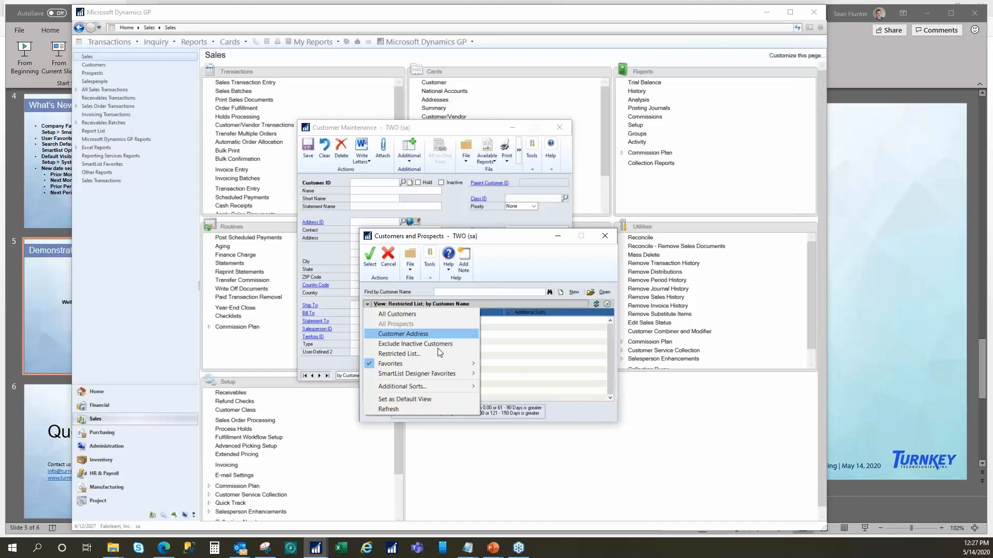
click(405, 399)
click(604, 237)
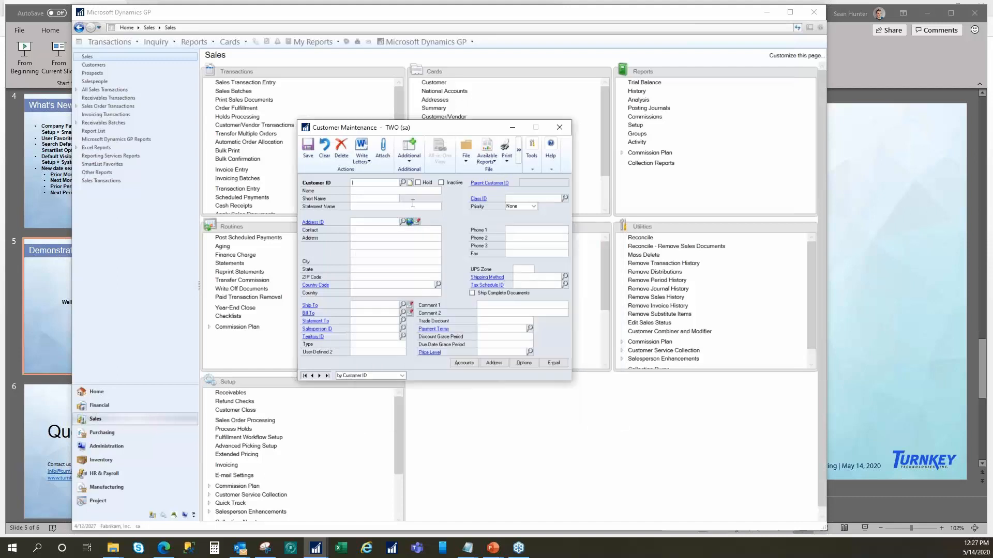
- Reopen the Customer ID lookup, switch it to All Customers, and set that as the default view
click(402, 182)
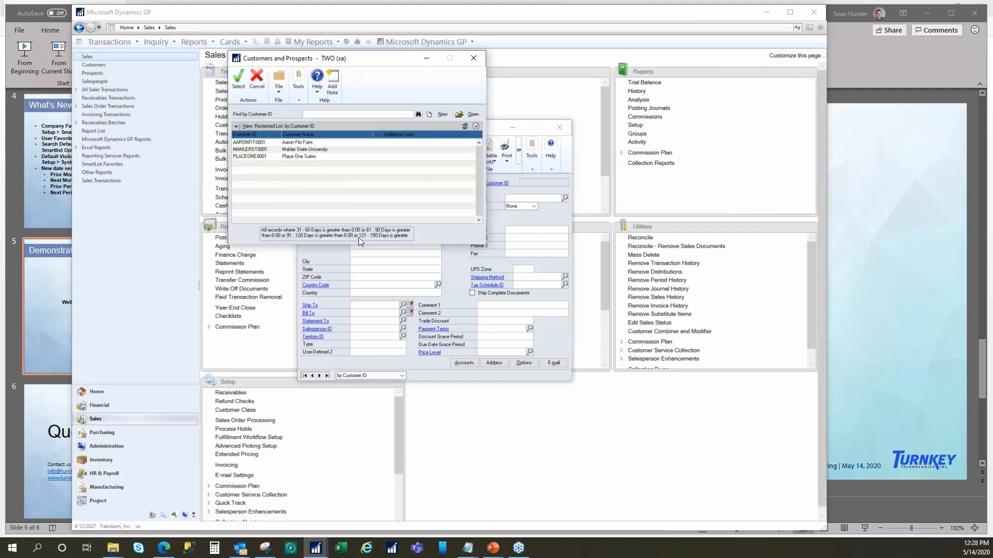
click(287, 127)
mouse_move(281, 189)
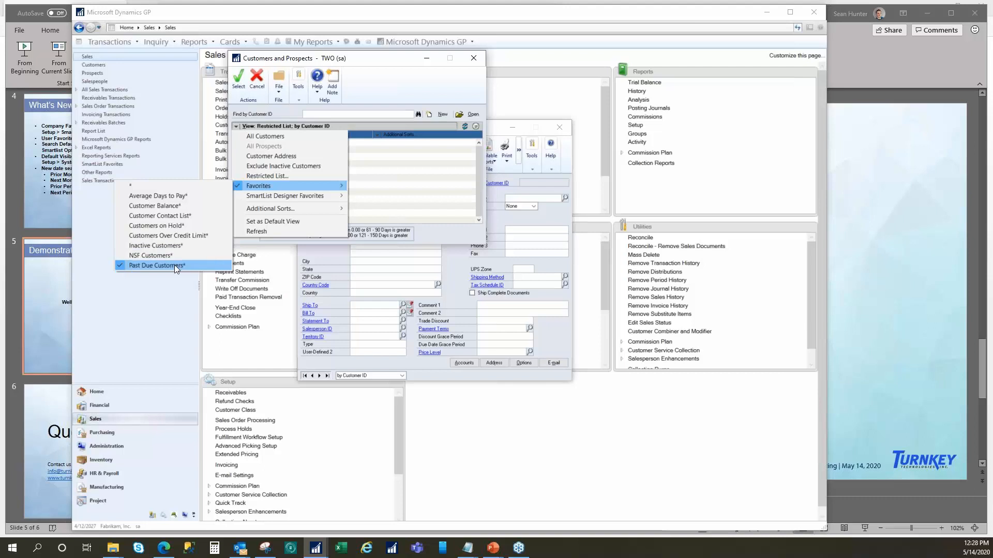
click(280, 137)
click(236, 127)
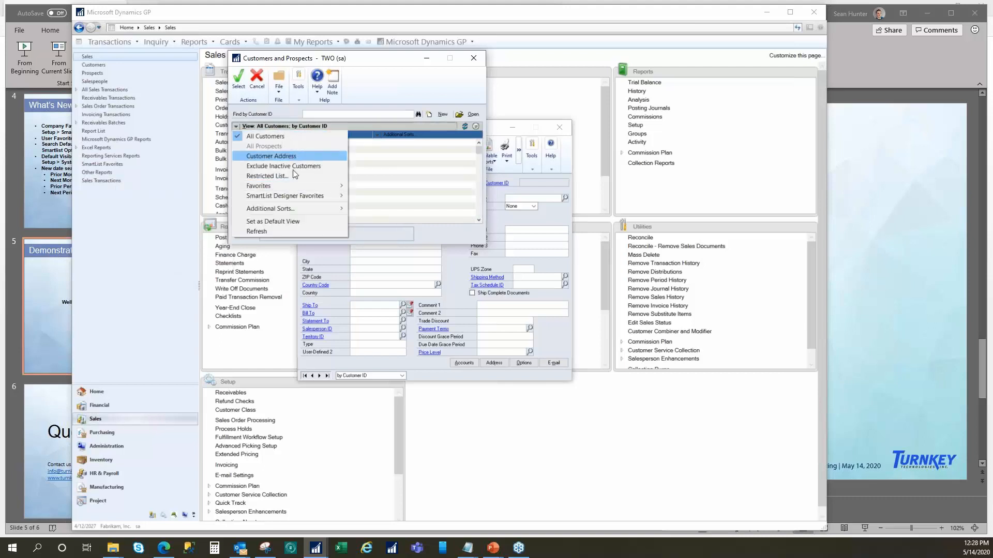
click(262, 219)
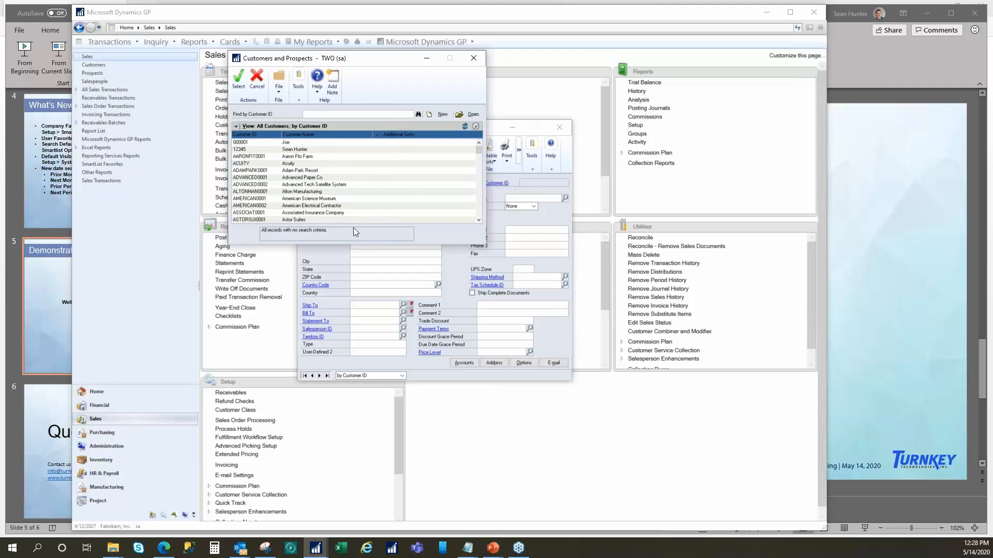
- Close the customer lookup and the Customer Maintenance window
drag(378, 60, 424, 100)
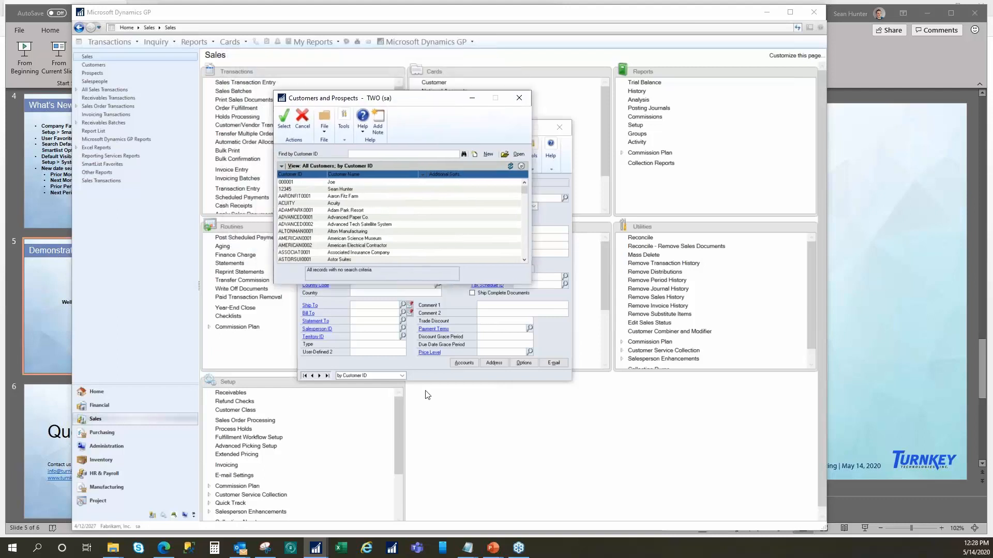
click(520, 99)
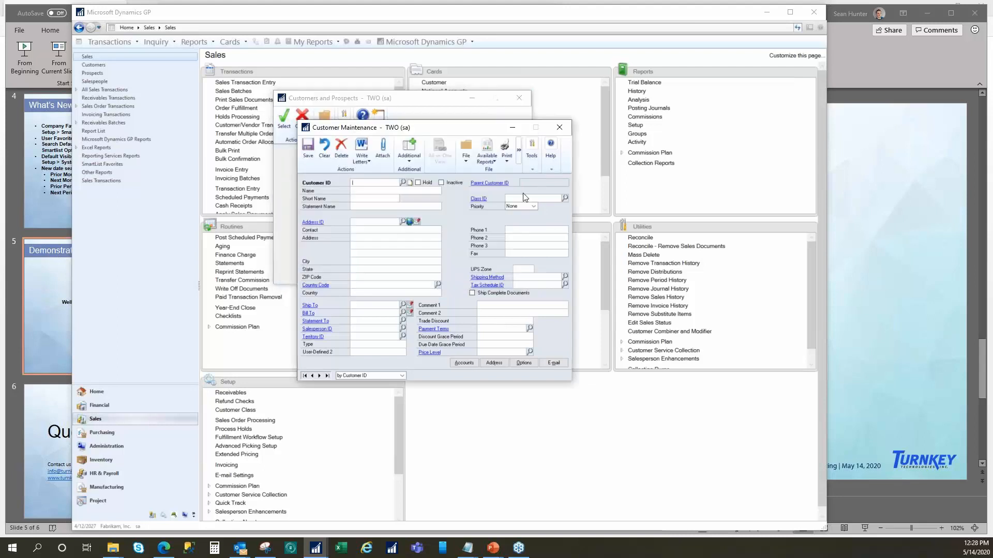
click(558, 127)
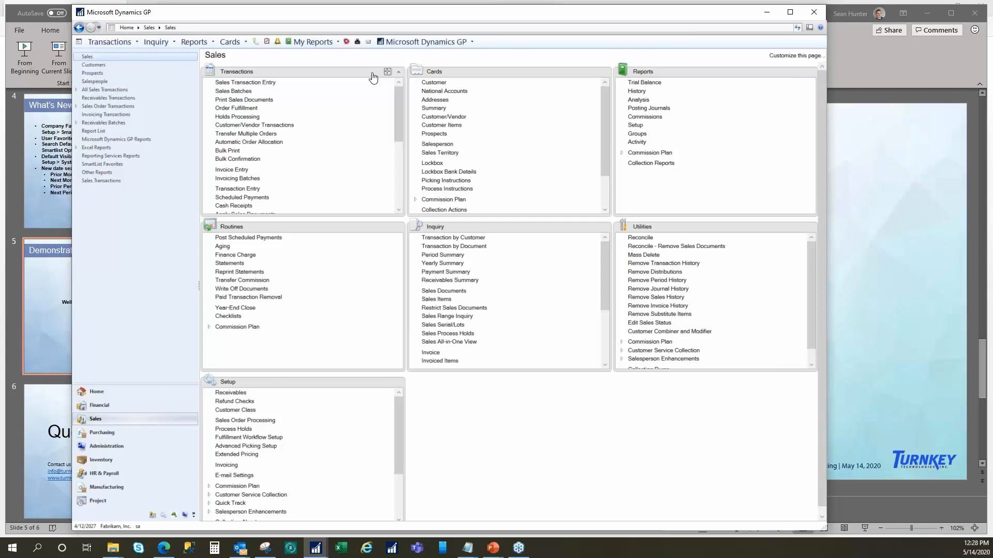
- Open SmartList and display the Sales Transactions list from the Sales folder
click(256, 43)
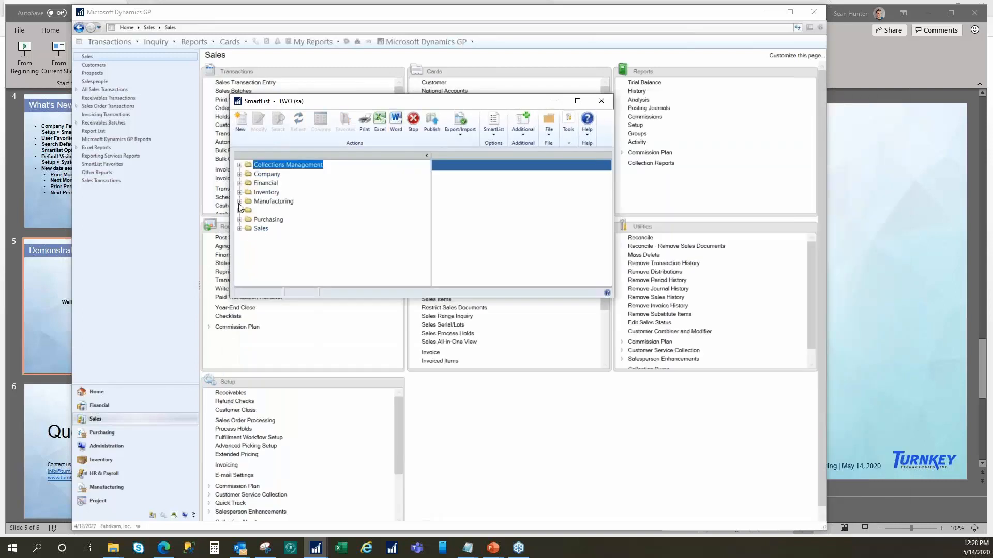
click(240, 229)
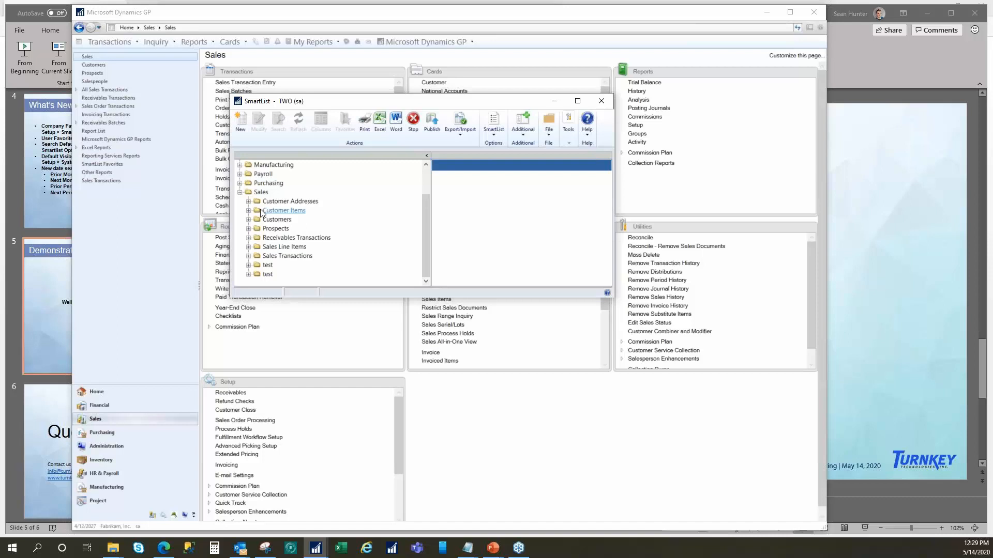
click(298, 255)
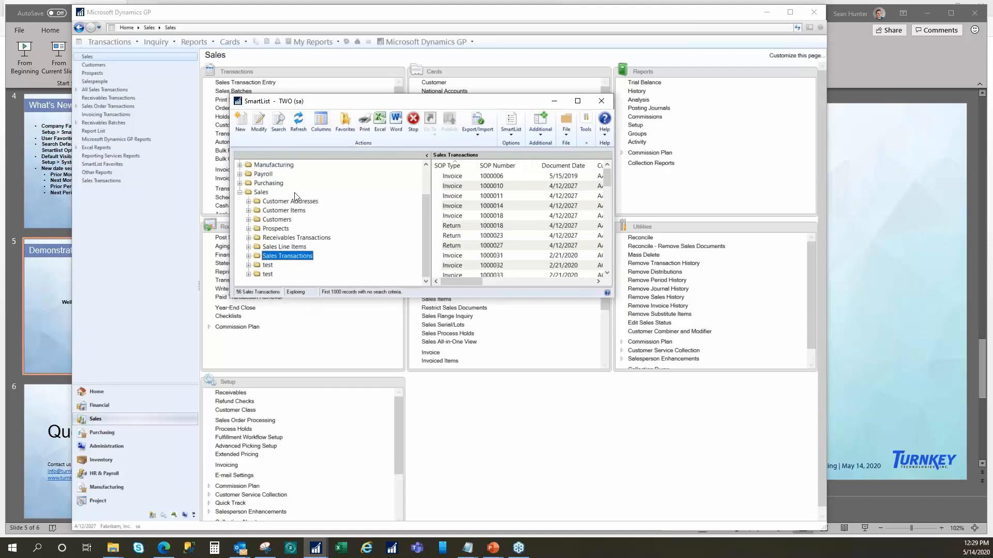
- Start adding columns to the Sales Transactions list, search the available fields for "user", and select User To Enter
click(320, 123)
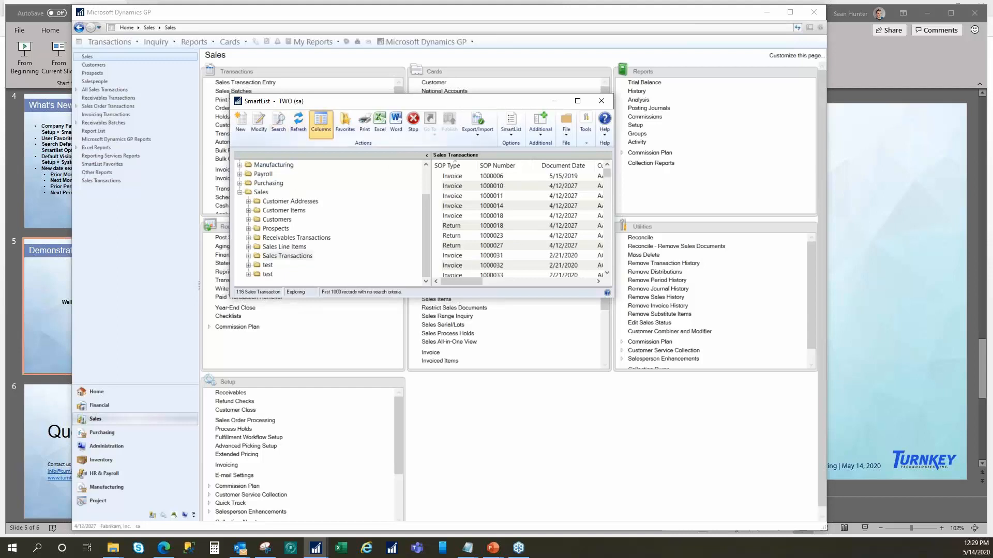
click(413, 322)
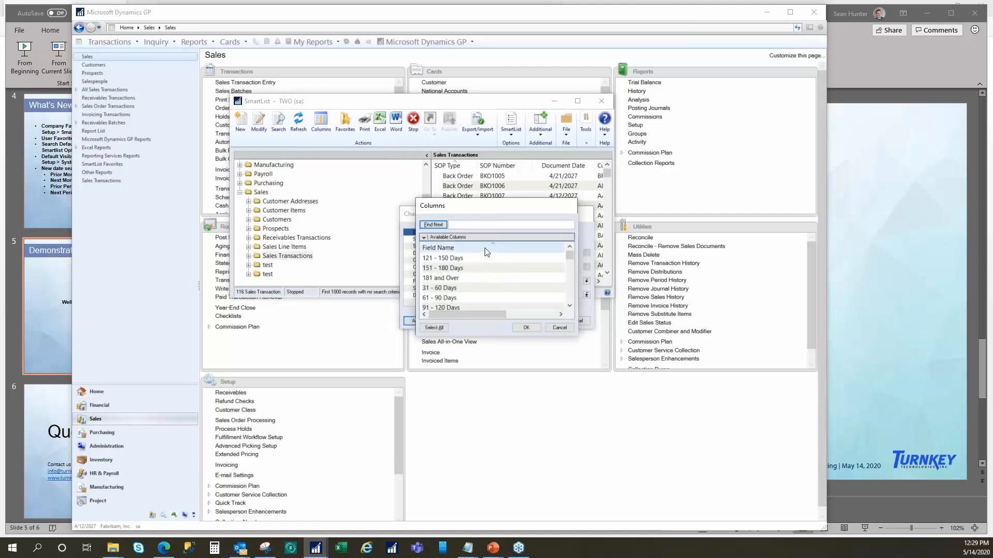
click(434, 225)
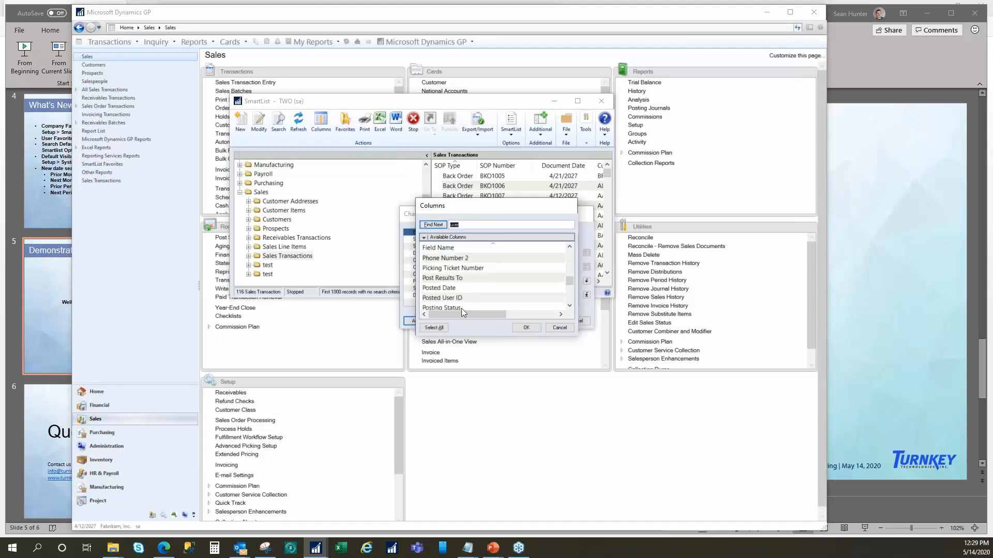
click(457, 299)
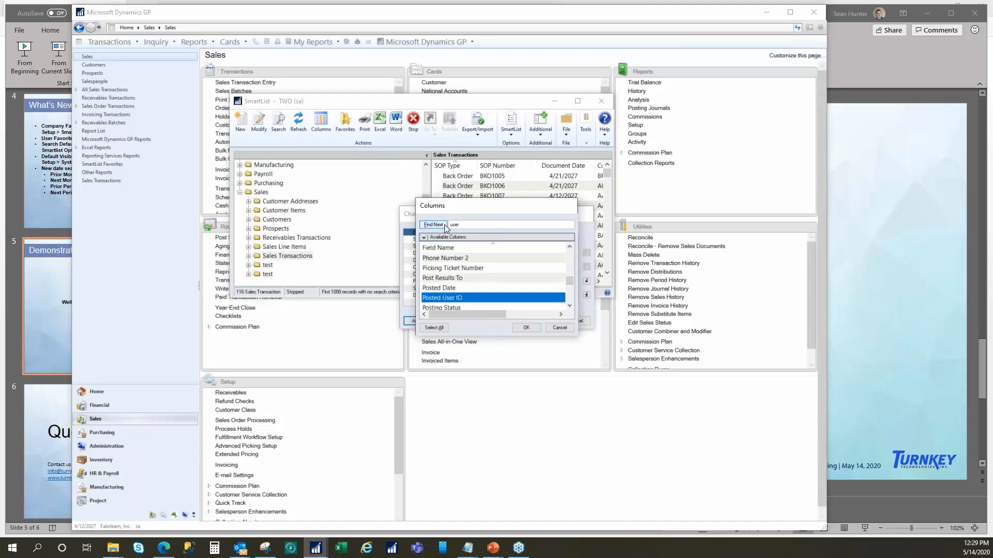
scroll(501, 279, down, 5)
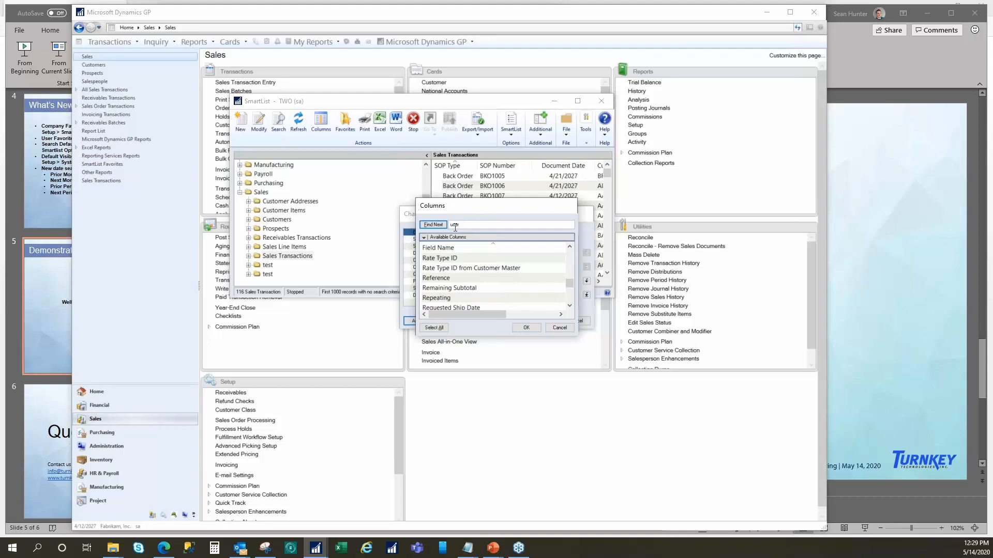
click(434, 225)
click(434, 226)
click(434, 225)
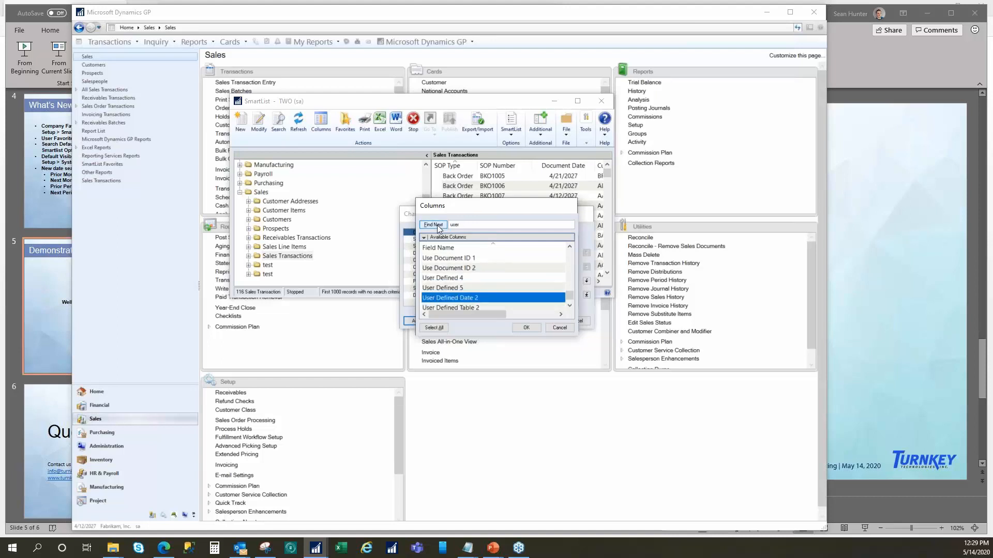
click(434, 226)
click(435, 226)
click(455, 289)
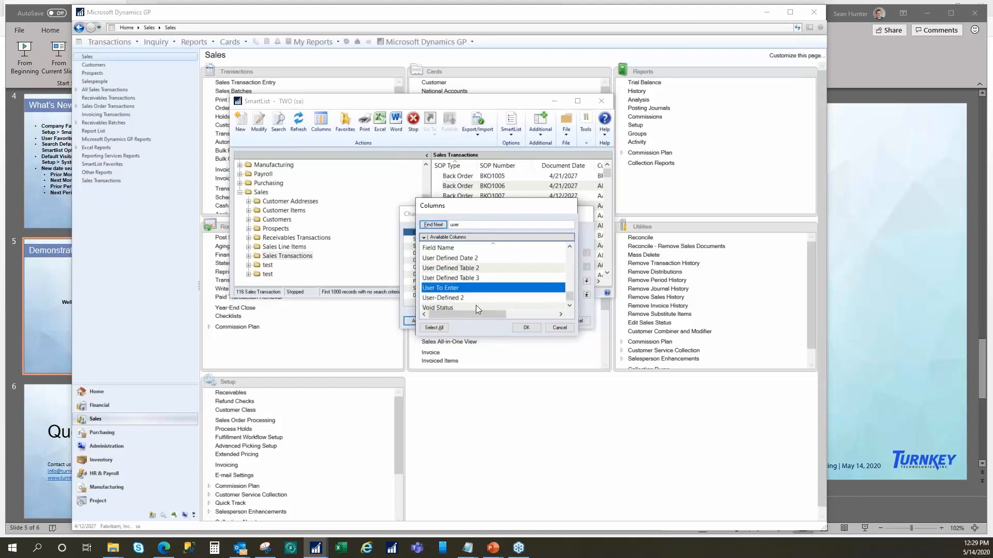
- Also select Posted User ID among the available fields and add the selected columns to the display
scroll(465, 291, up, 4)
scroll(465, 289, up, 6)
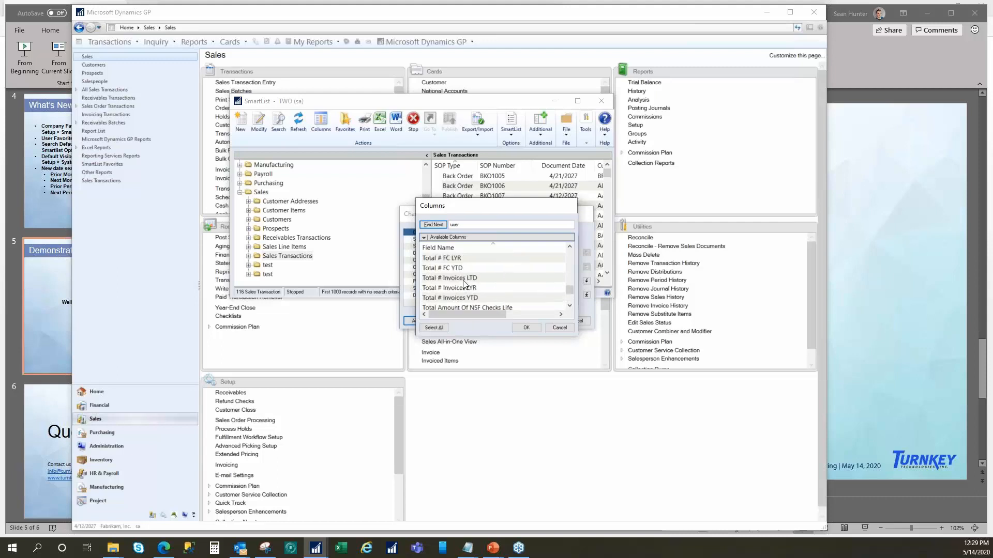
scroll(465, 284, up, 10)
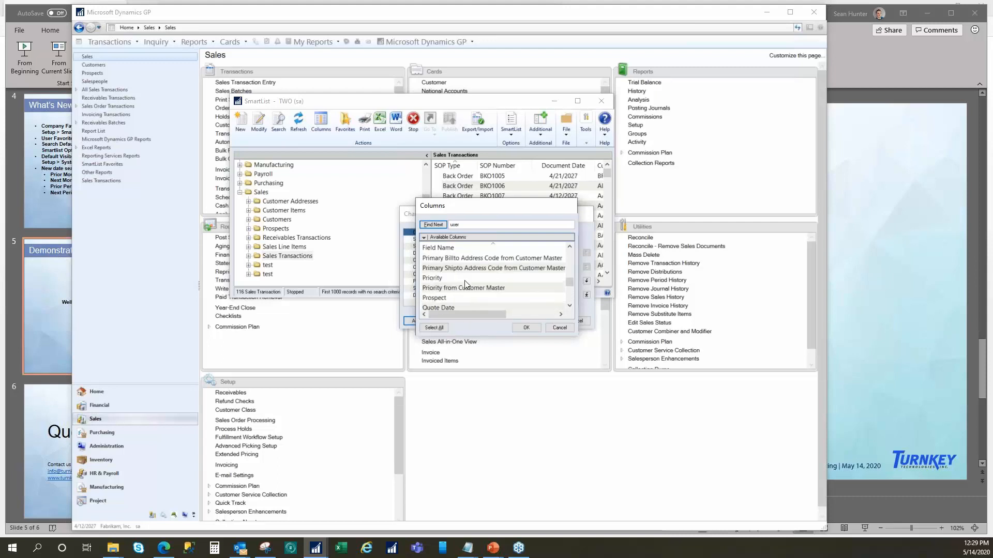
scroll(494, 255, down, 2)
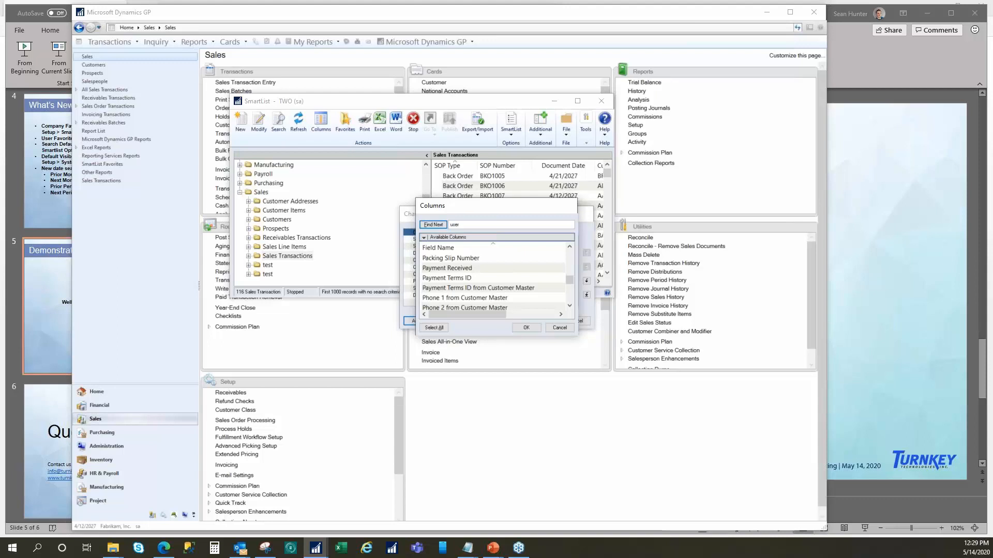
scroll(494, 276, down, 2)
scroll(465, 288, down, 2)
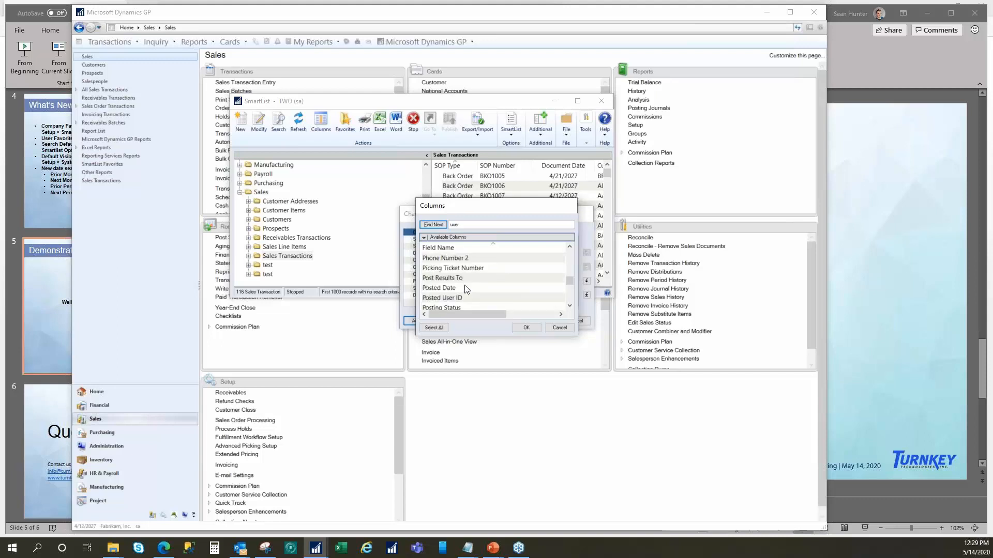
click(458, 270)
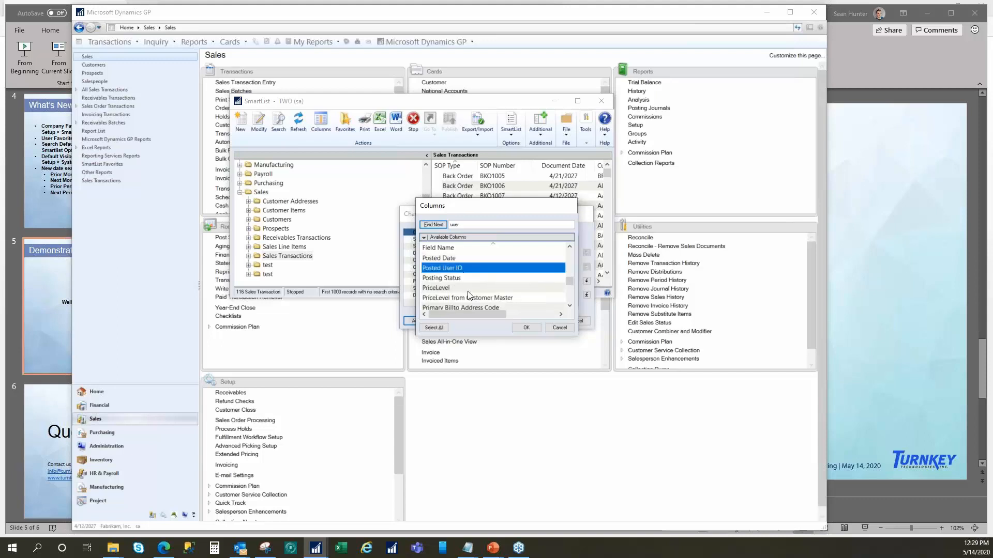
click(527, 326)
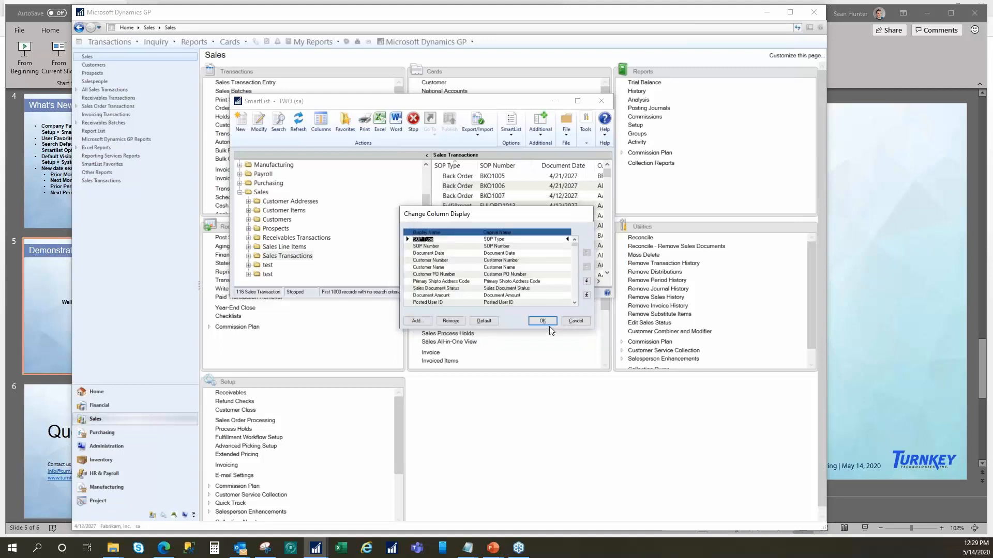
- Move the Posted User ID column to the first position in the column order
click(437, 296)
click(427, 302)
click(586, 253)
- Move the User To Enter column to the first position and apply the column changes to Sales Transactions
click(436, 289)
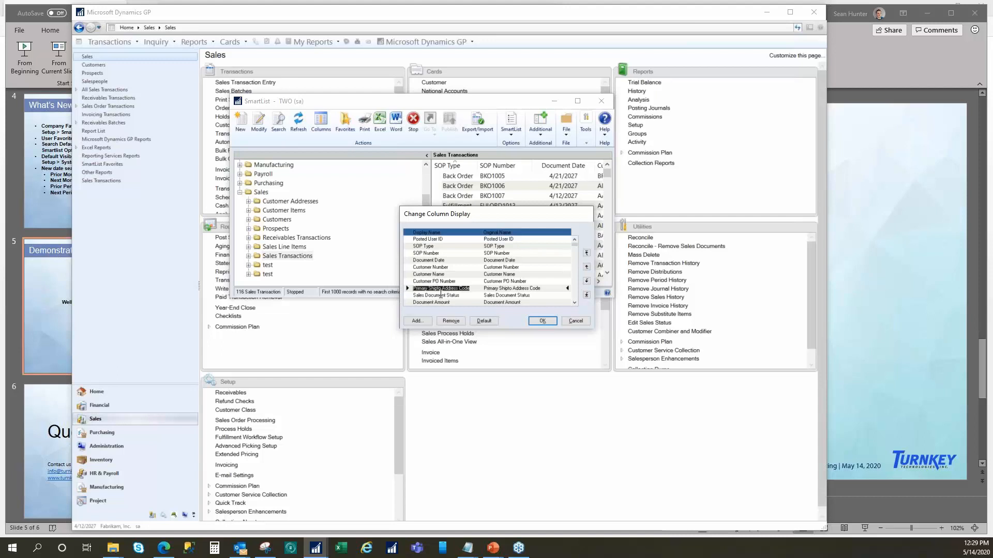
scroll(441, 296, down, 1)
click(441, 302)
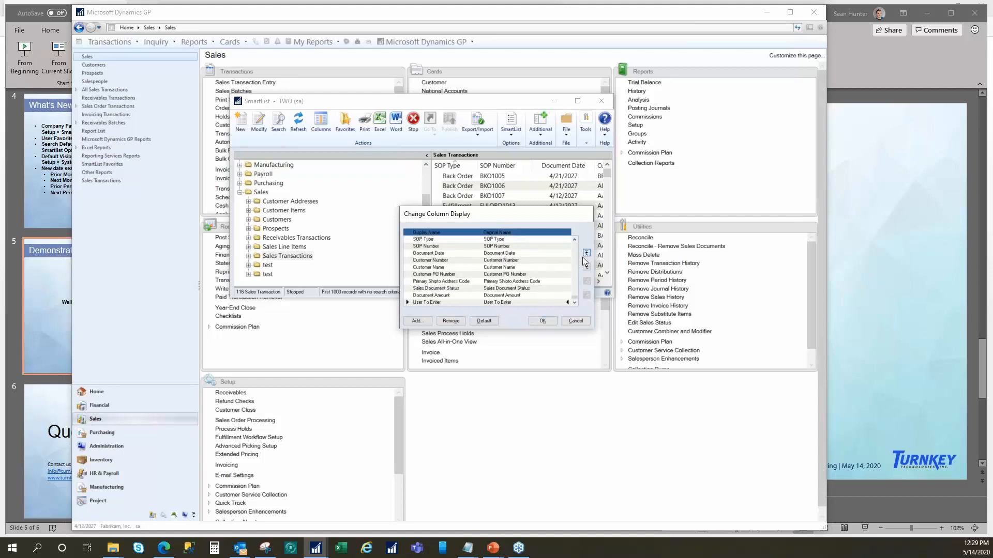
click(586, 253)
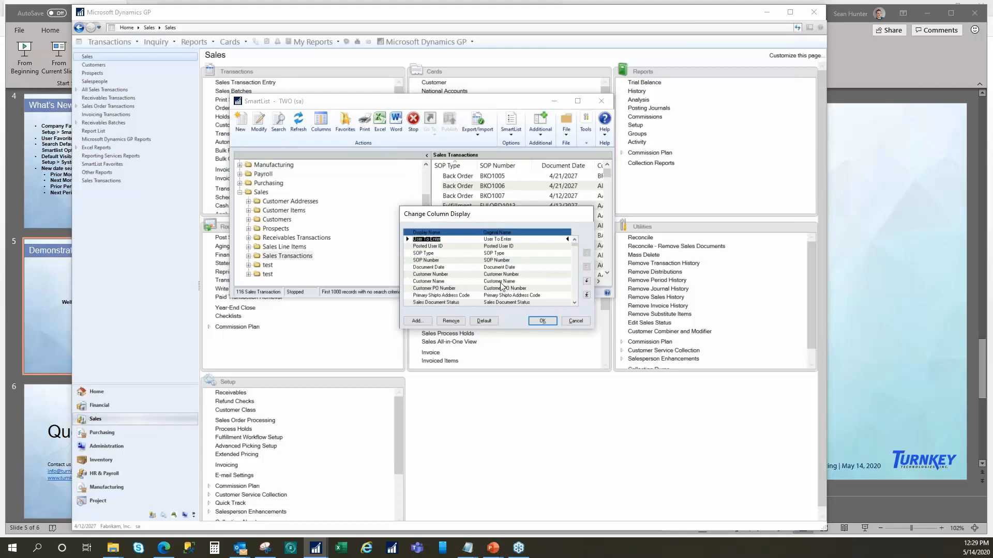
click(541, 321)
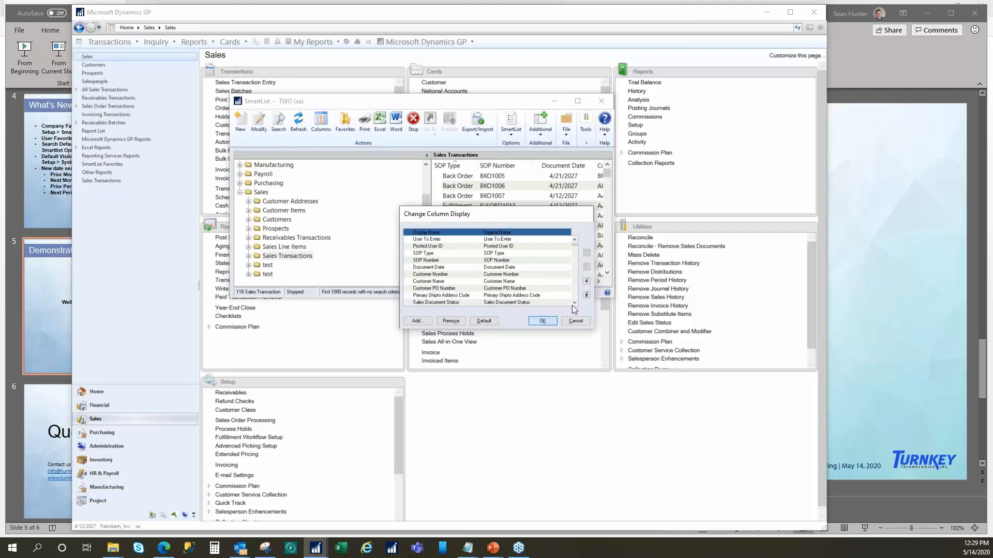
- Maximize the SmartList window and look through the user columns in the Sales Transactions results
click(581, 104)
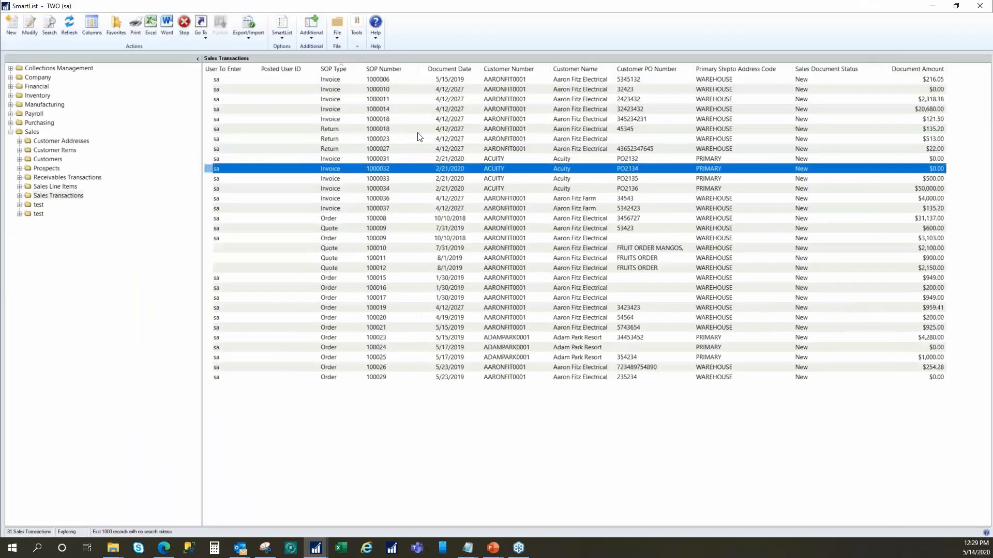
scroll(387, 221, down, 2)
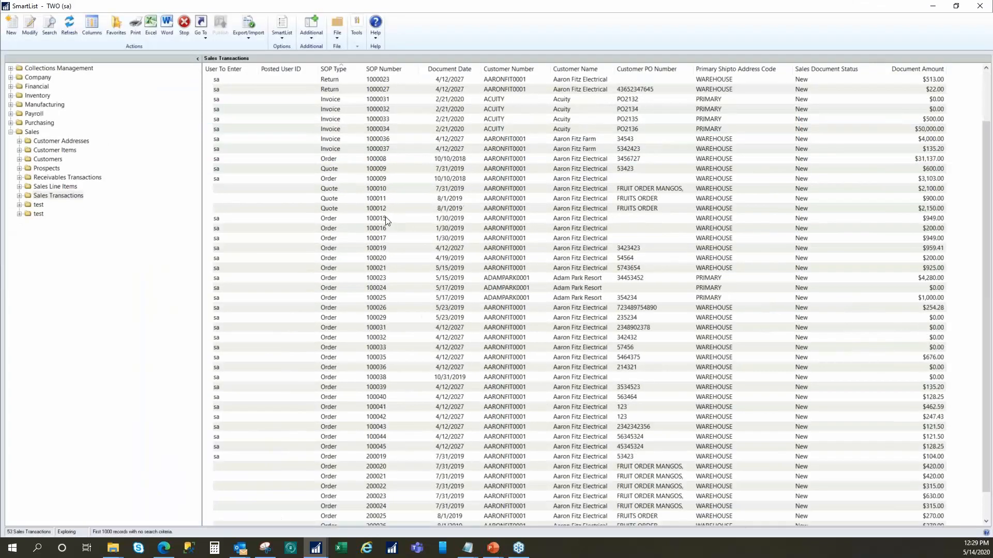
- Open the Account Transactions list in the Financial series and bring up its column display settings
click(10, 86)
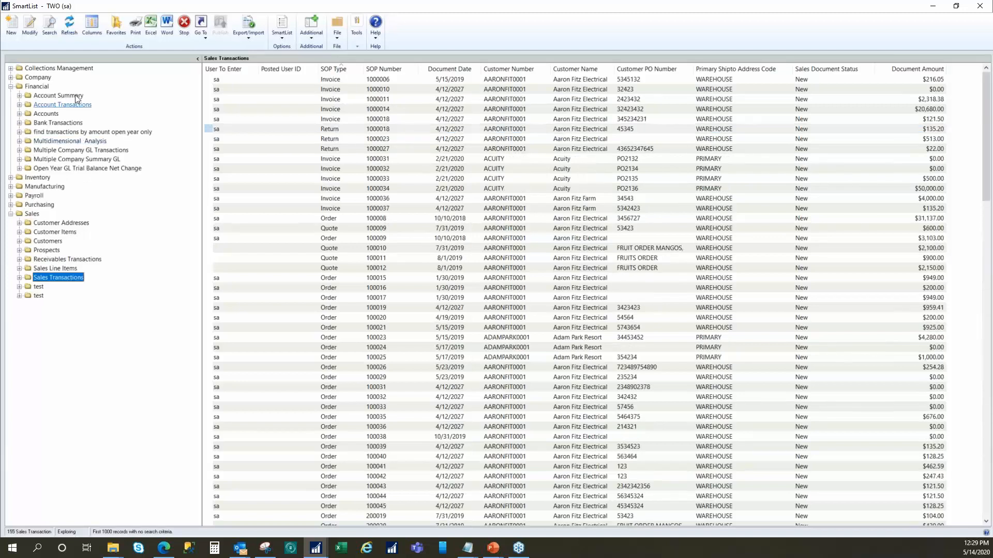
click(65, 105)
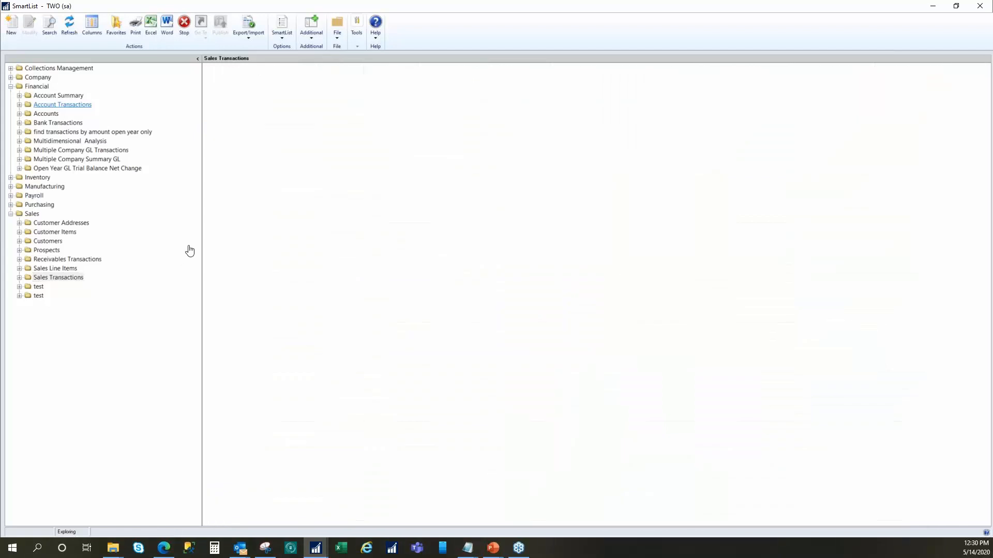
click(92, 26)
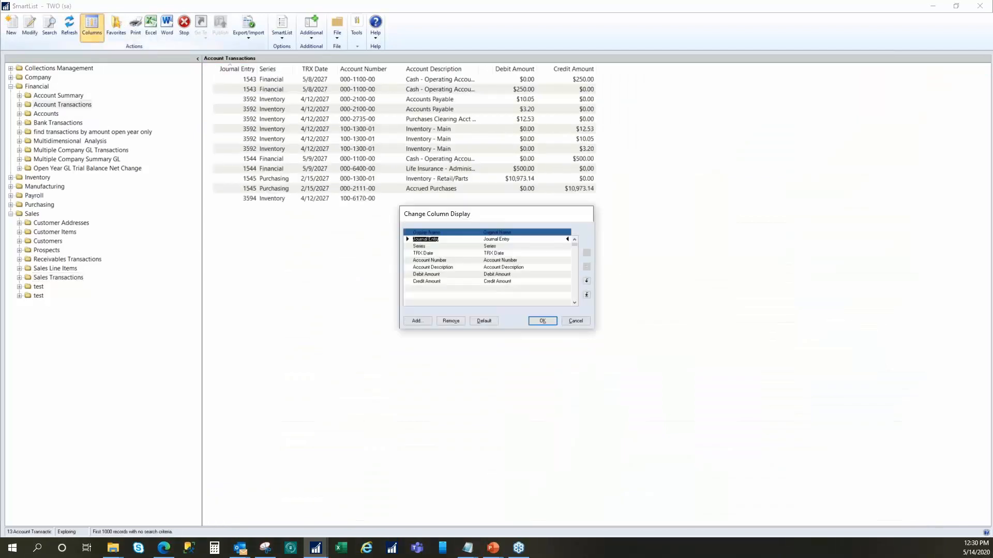
- Search the available fields for "user" and add the User Who Posted column to the Account Transactions display
click(421, 321)
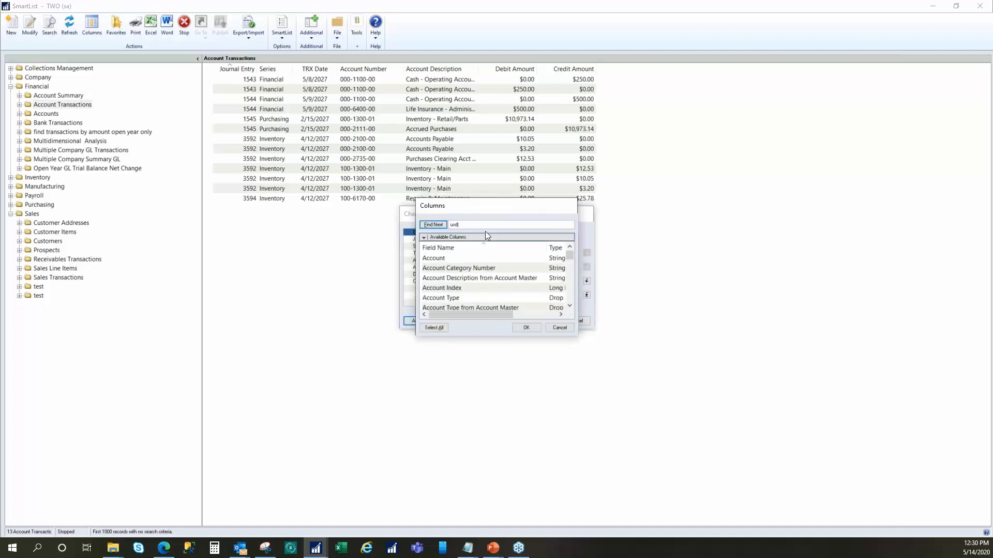
click(433, 225)
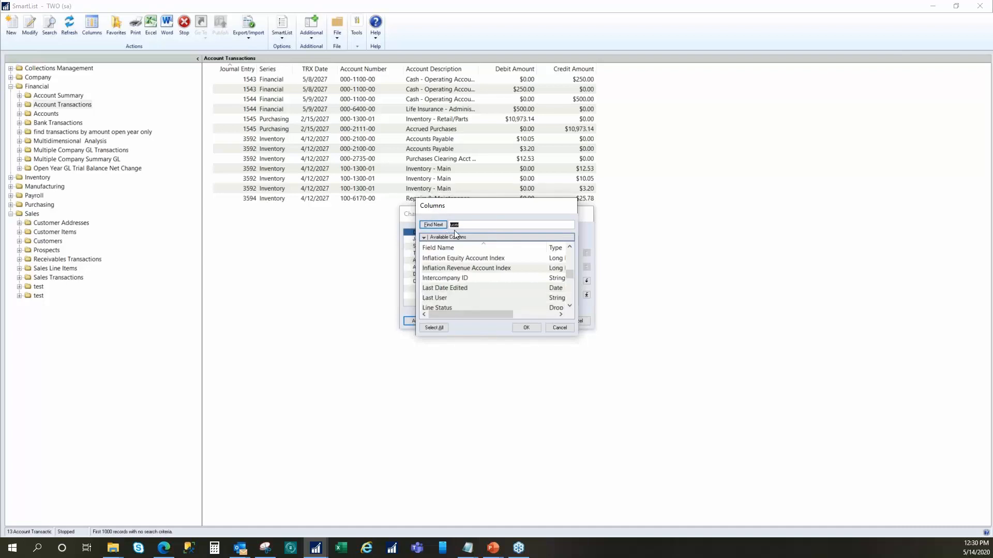
click(443, 299)
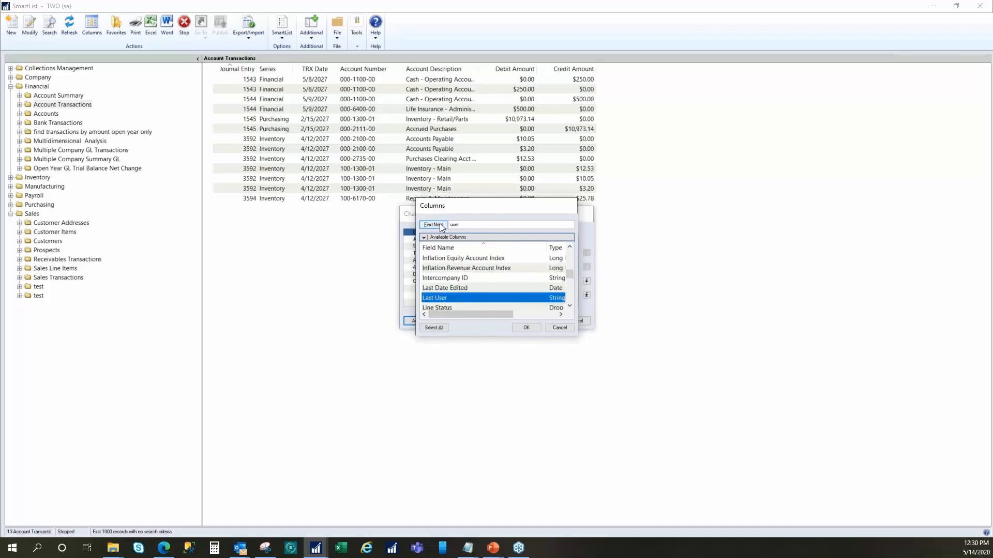
click(438, 224)
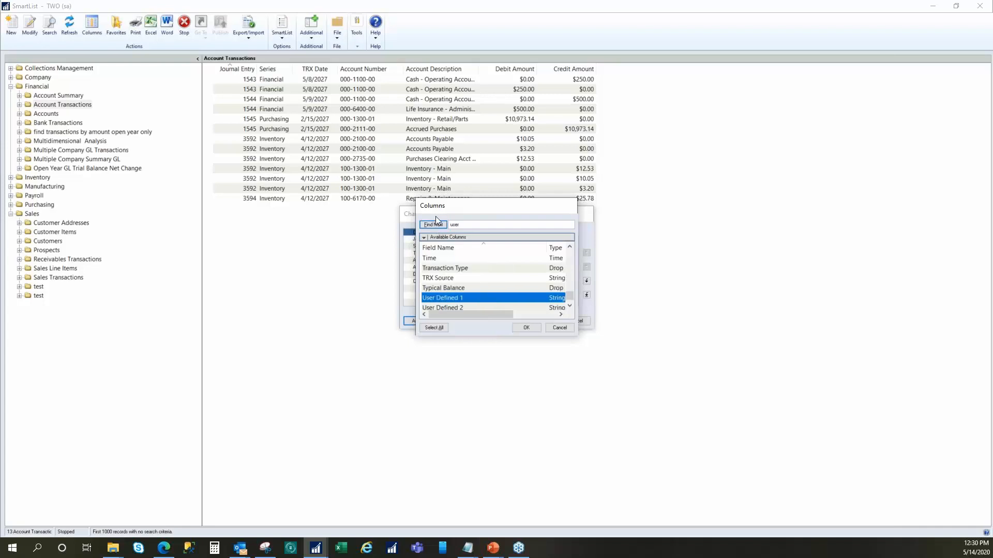
click(435, 225)
click(434, 225)
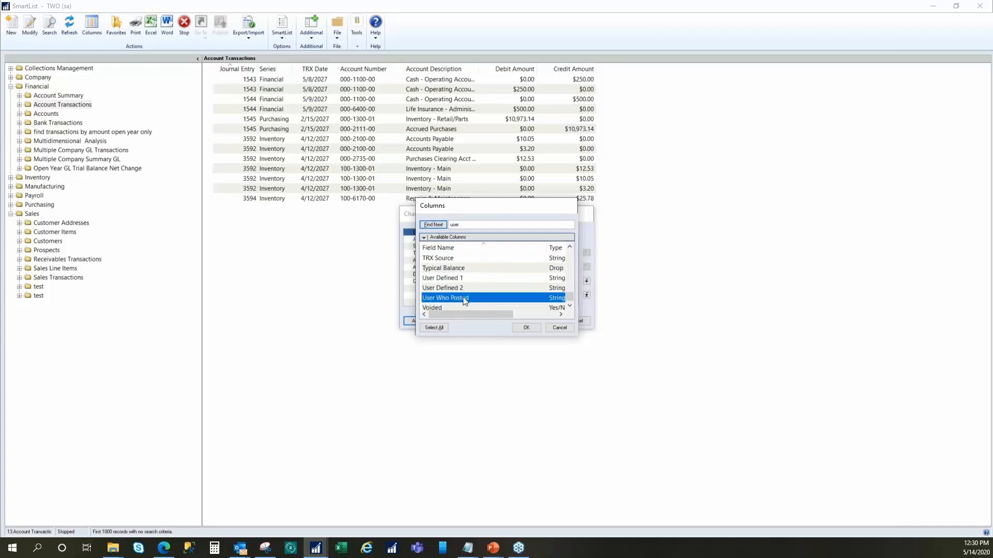
click(526, 330)
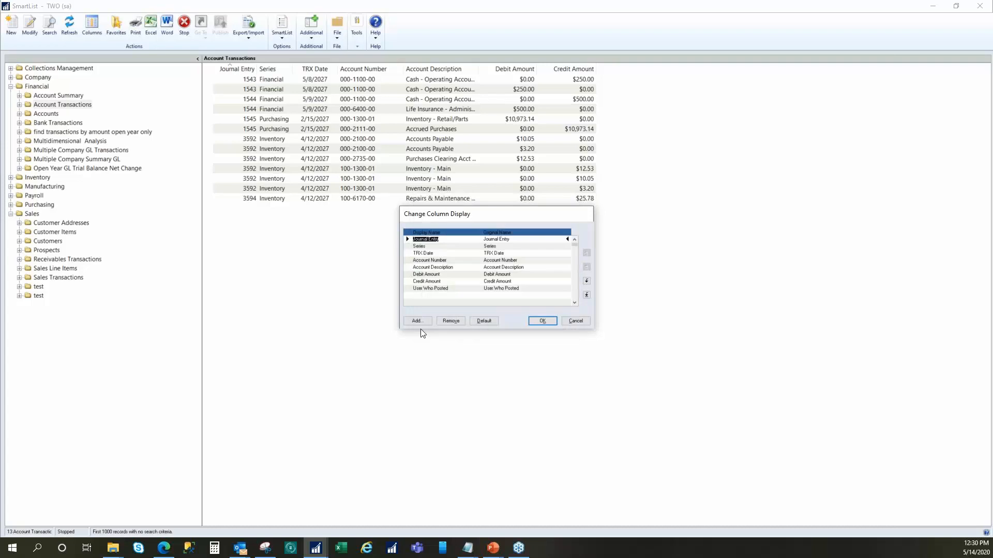
- Also add the Last User field to the Account Transactions column display
click(417, 321)
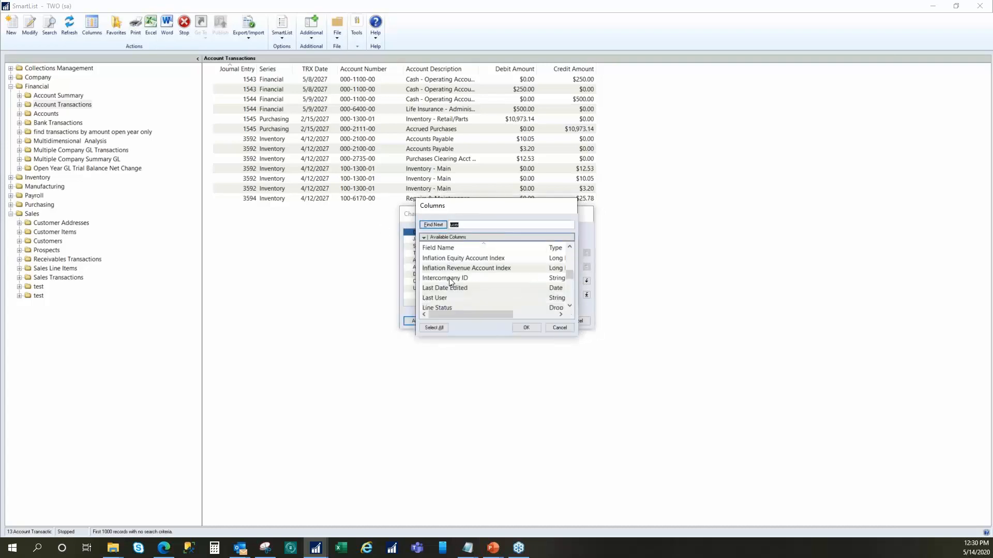
click(442, 297)
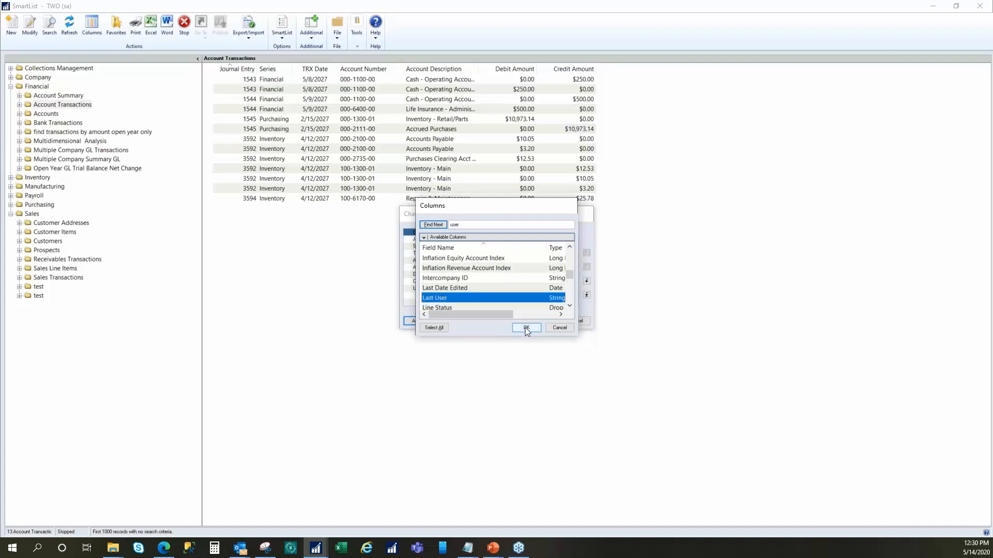
click(525, 327)
- Search the available Account Transactions fields for "originating"
click(422, 321)
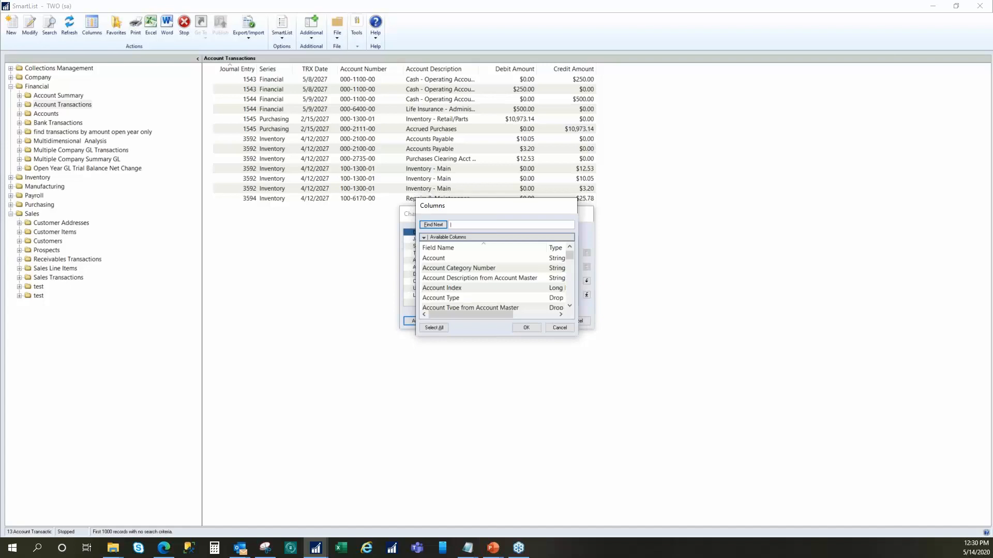
text(originating)
click(434, 225)
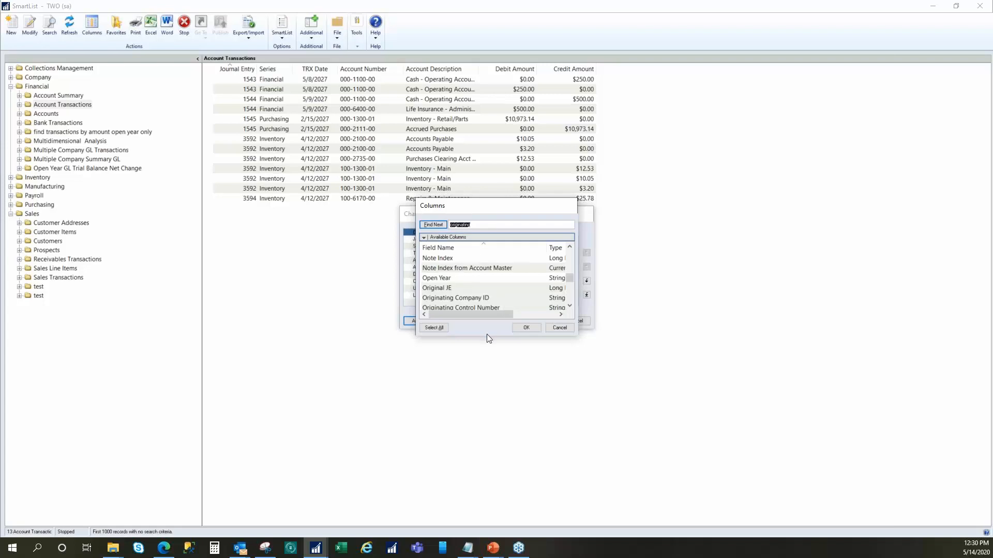
click(570, 304)
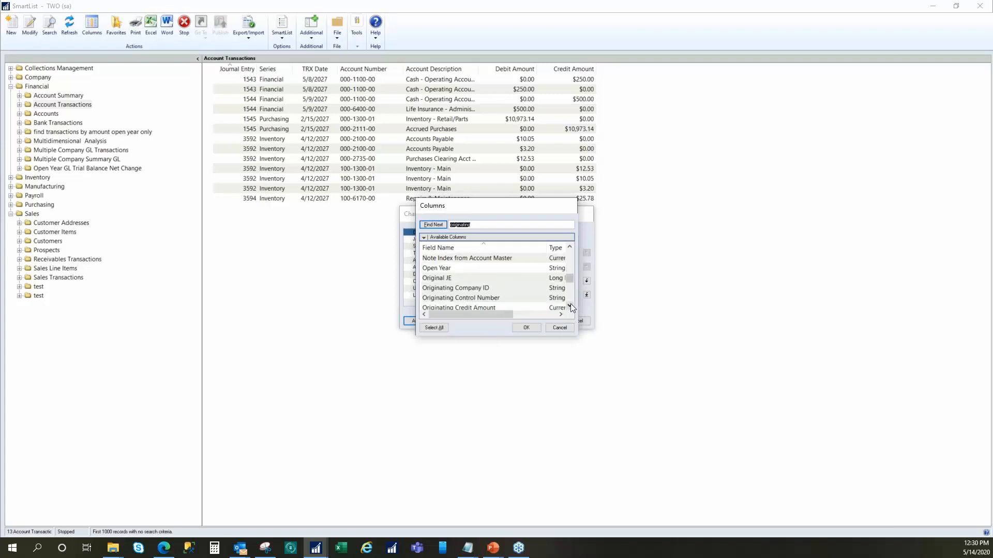
click(570, 304)
click(570, 304)
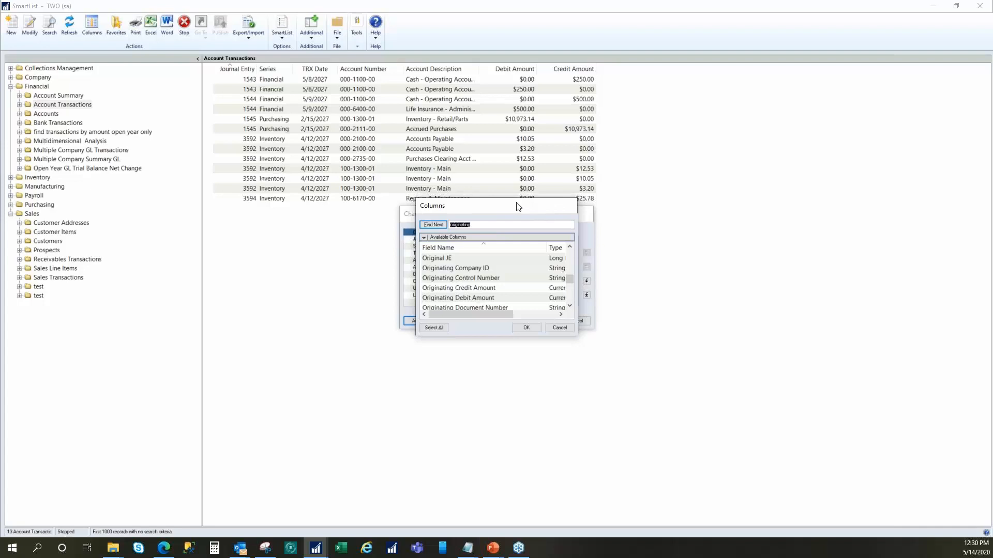
- Examine the available originating fields, including control number, debit and credit amounts, document number, master name and type
click(470, 282)
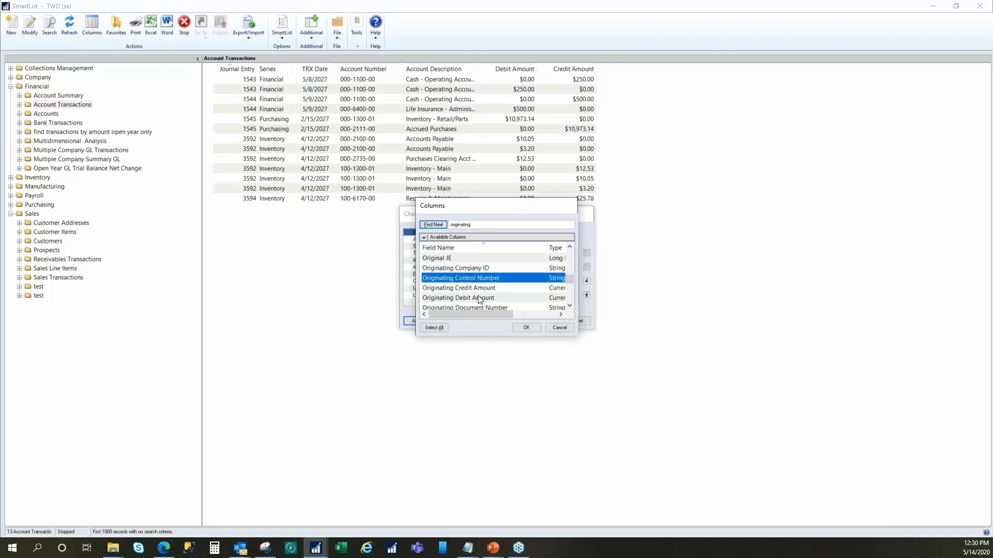
click(473, 288)
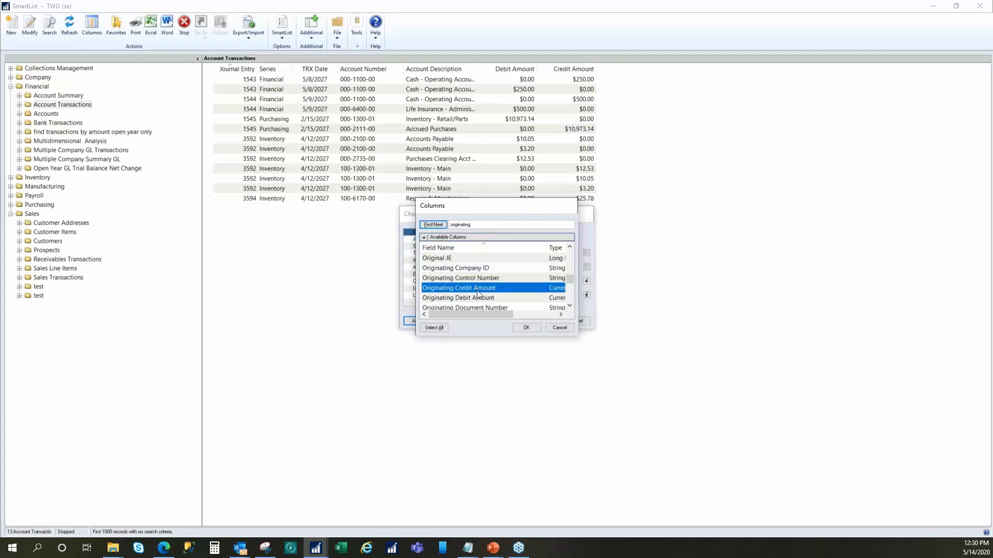
click(465, 298)
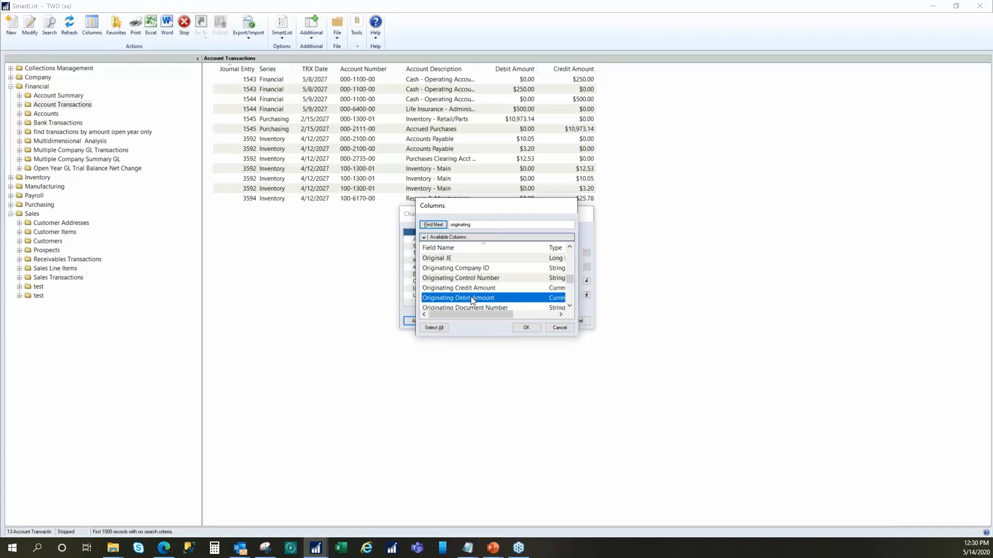
scroll(472, 301, down, 1)
click(489, 279)
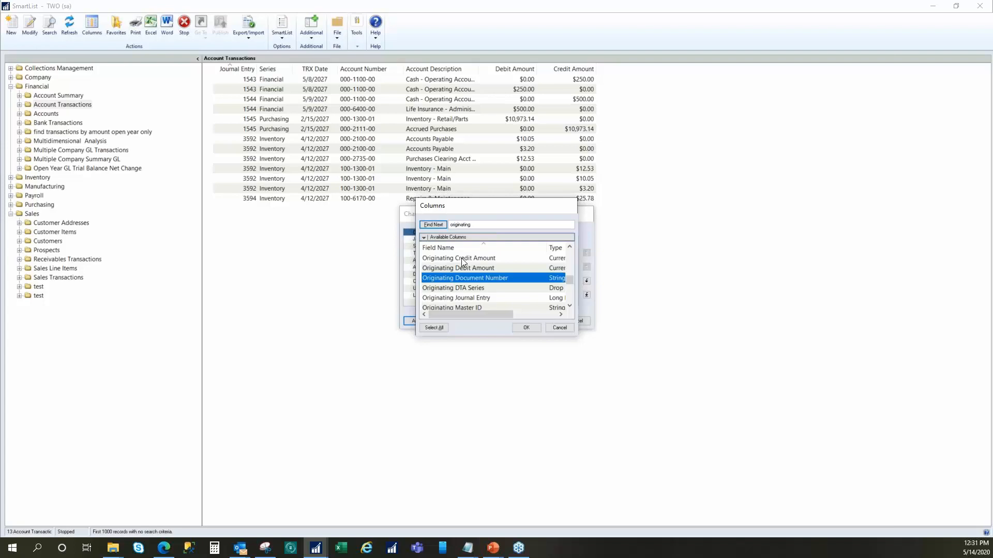
click(469, 259)
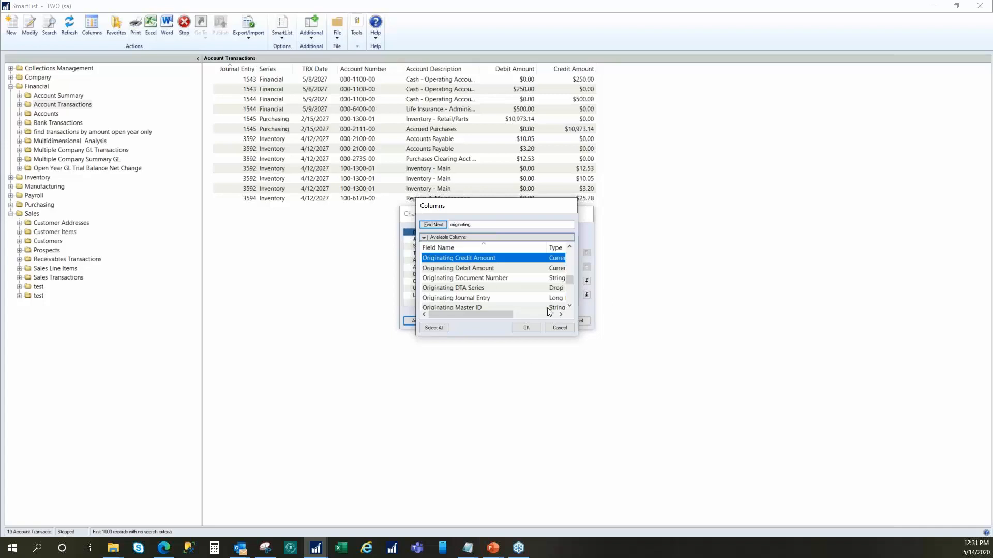
click(468, 270)
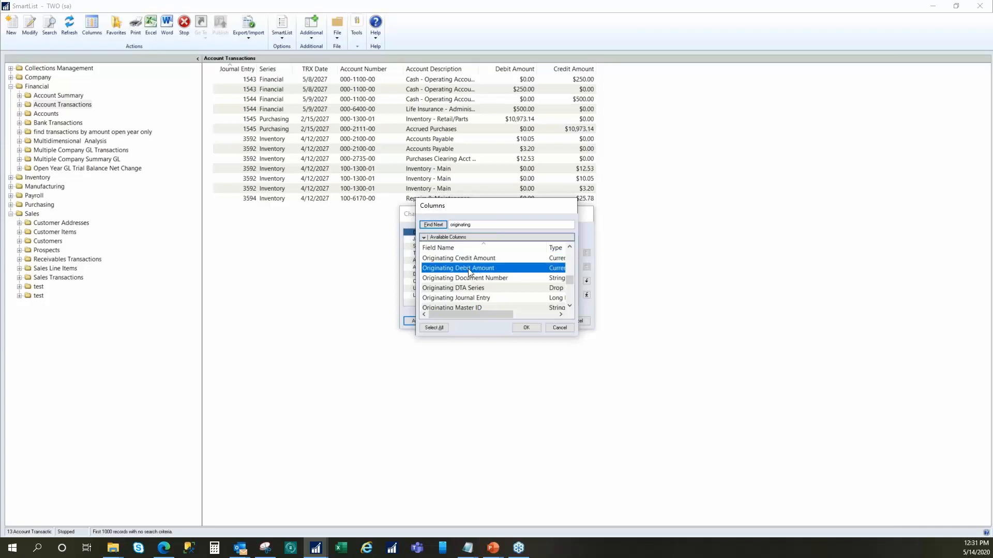
click(569, 307)
click(569, 307)
click(570, 307)
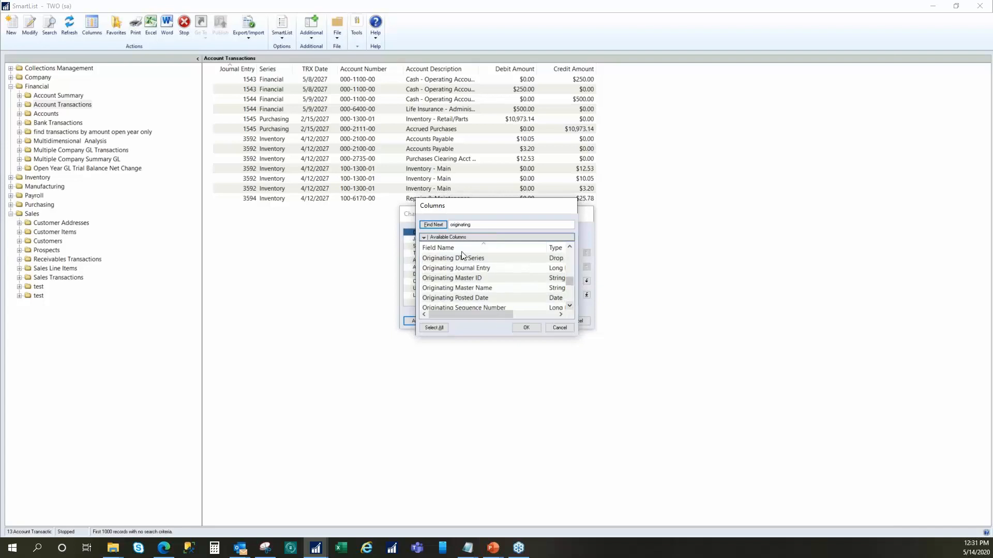
click(484, 279)
click(486, 289)
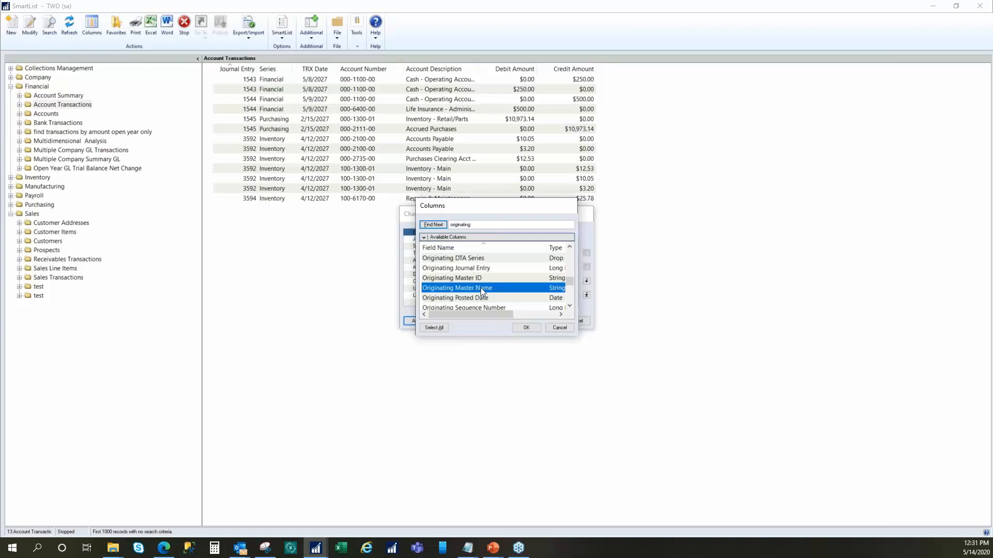
scroll(480, 290, down, 1)
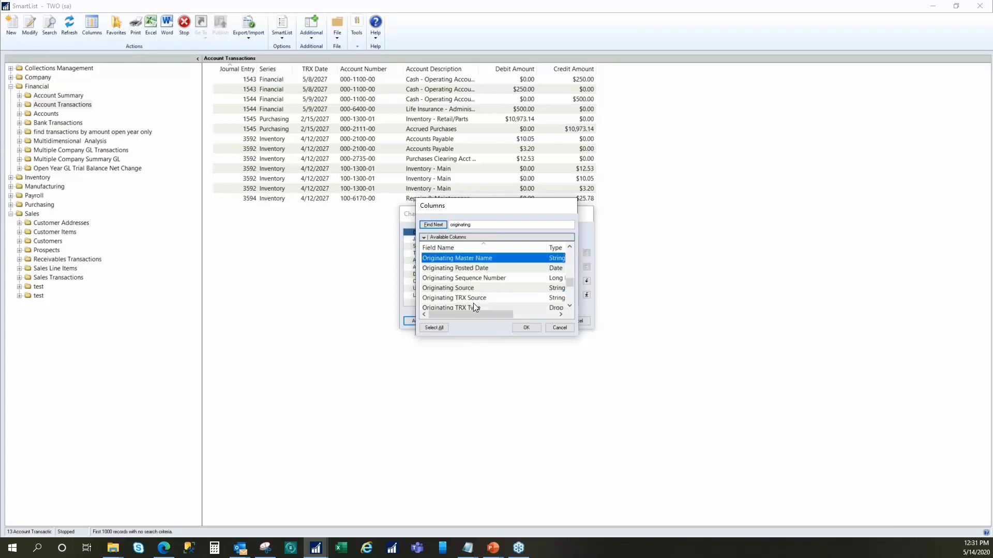
scroll(471, 302, down, 1)
scroll(475, 288, up, 3)
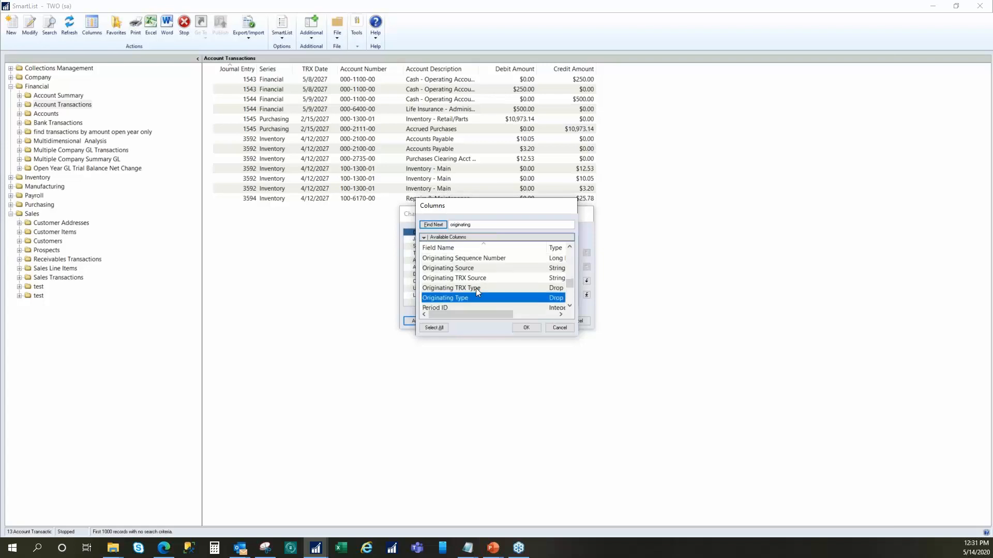
scroll(476, 294, up, 2)
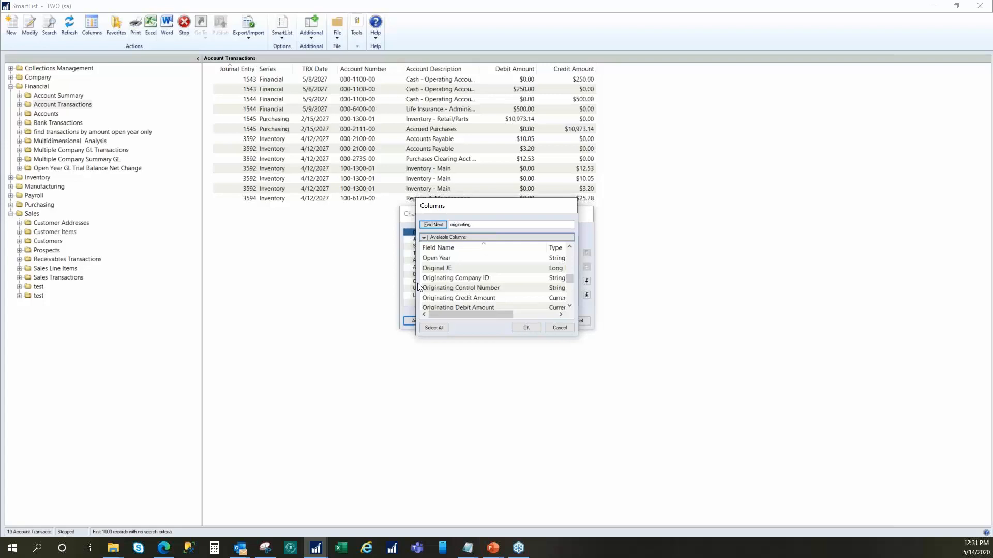
- Add the Originating Document Number, DTA Series, Journal Entry and Master ID columns, and apply the column changes to Account Transactions
scroll(494, 286, down, 2)
shift+click(474, 295)
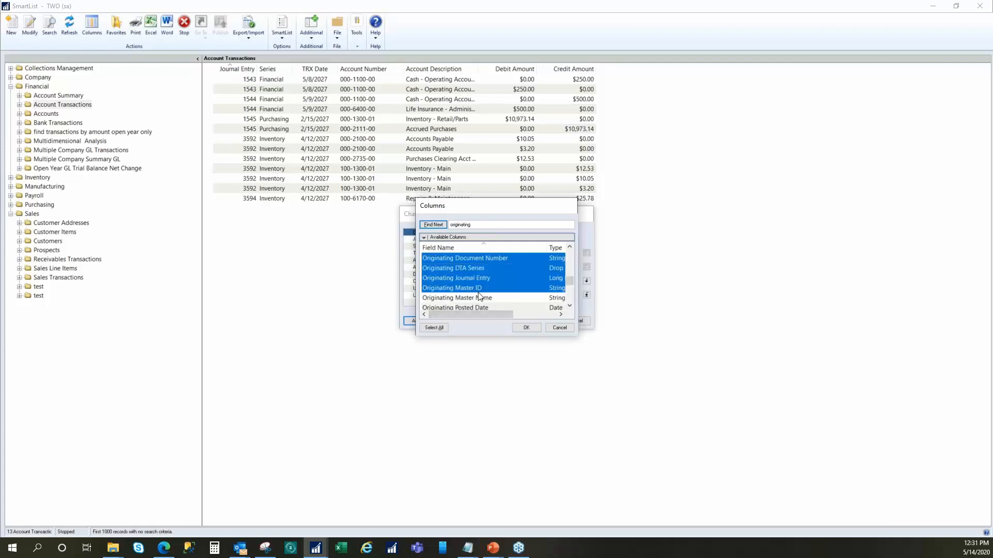
scroll(476, 288, up, 1)
scroll(503, 304, down, 1)
click(525, 326)
click(552, 321)
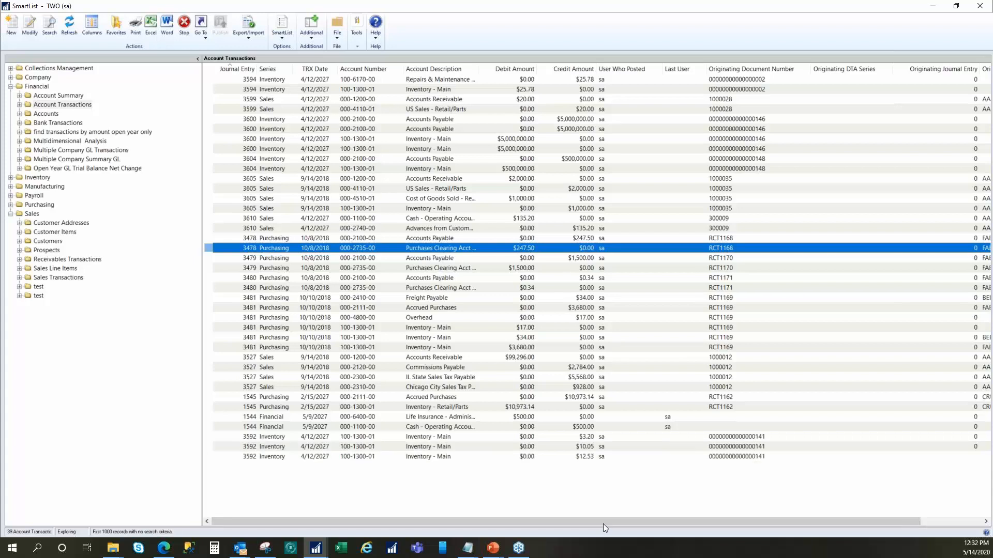
drag(635, 522, 702, 353)
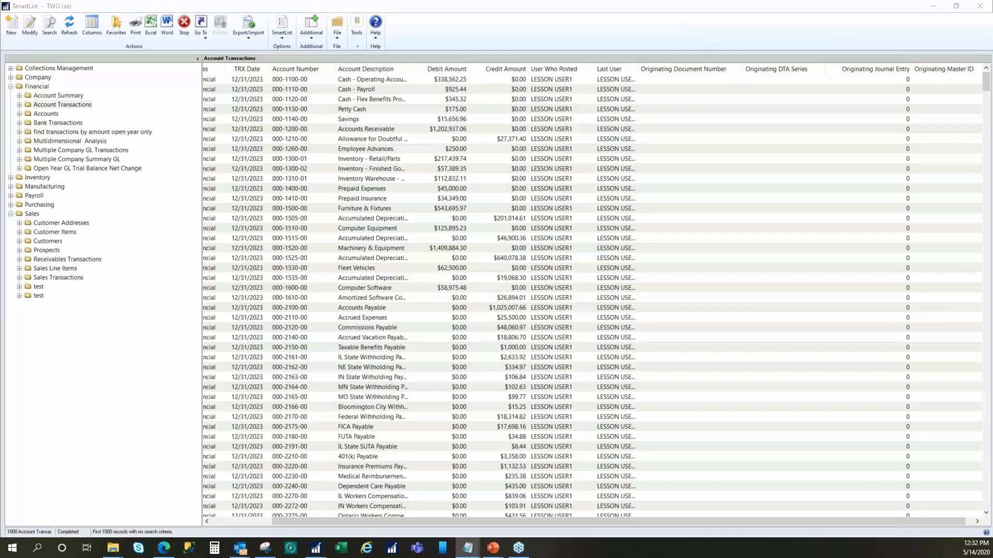
click(493, 23)
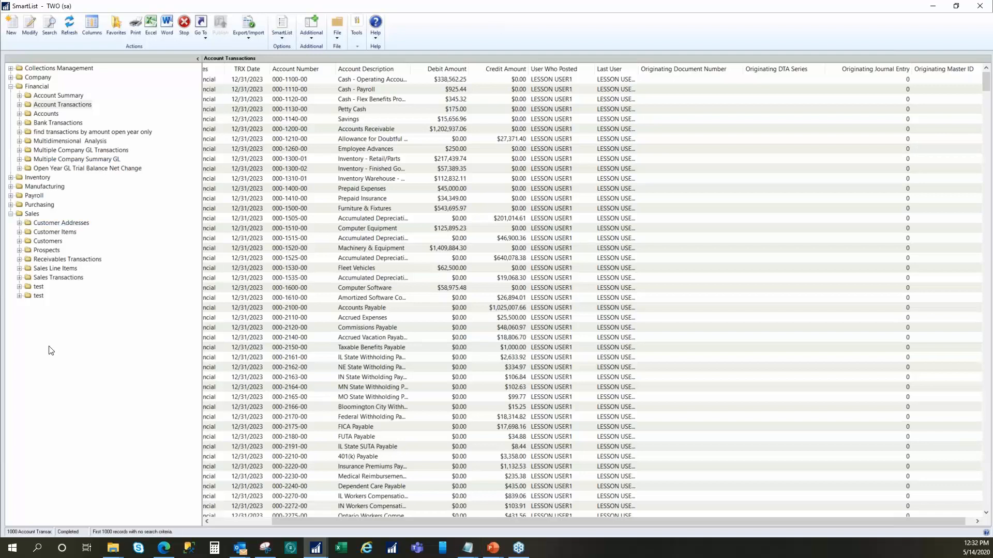
- In the Sales Transactions favorite "Document Lookup #, Contact, Name, Type", search for records whose Contact Person contains the contact's first name
click(53, 280)
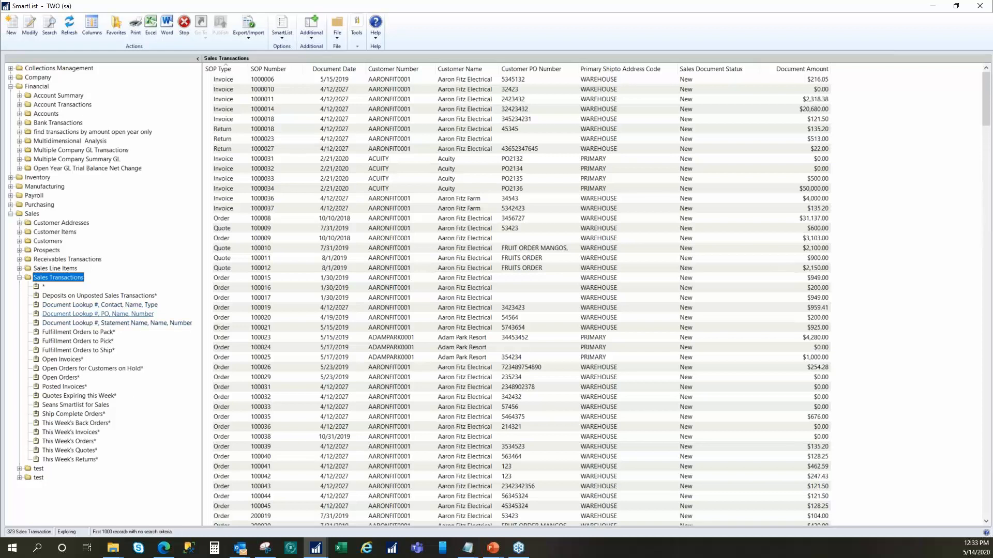
click(109, 307)
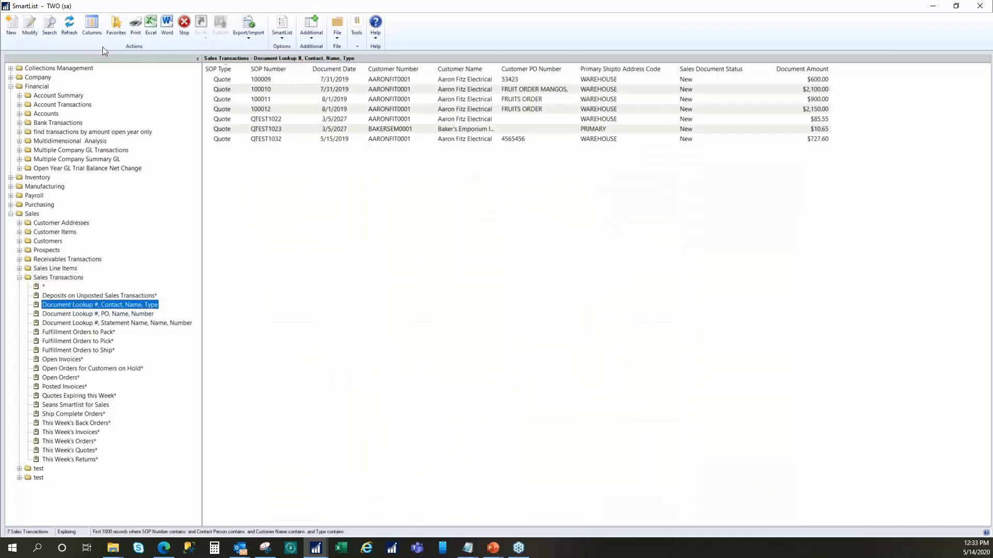
click(49, 25)
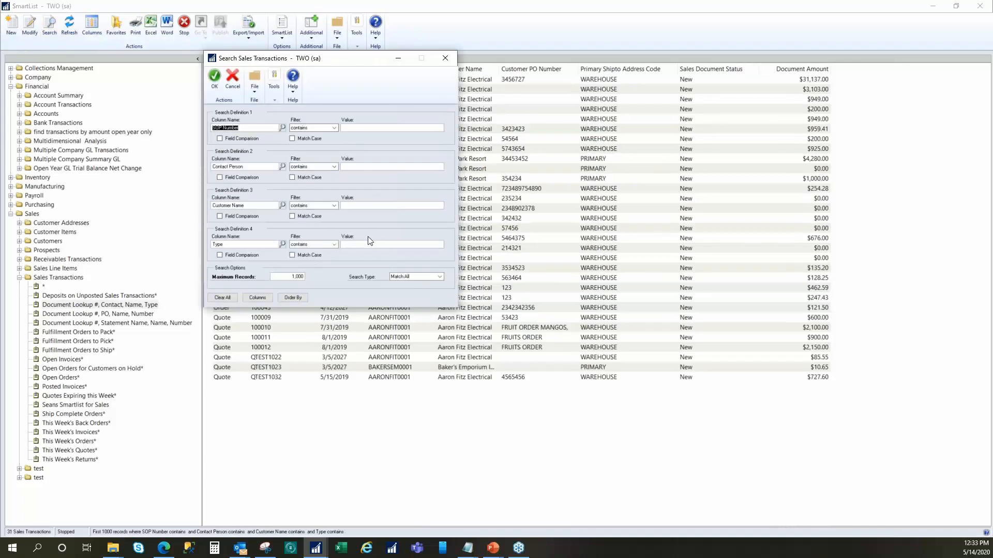
click(359, 128)
text(bob)
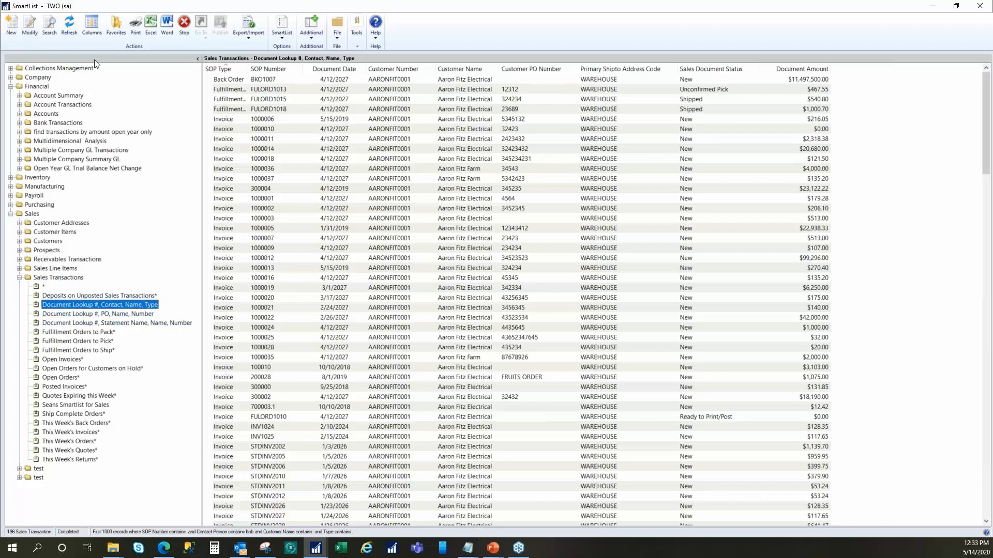
- Rerun the Sales Transactions search without a Contact Person value and view the favorite's name and visibility settings without changing them
click(50, 26)
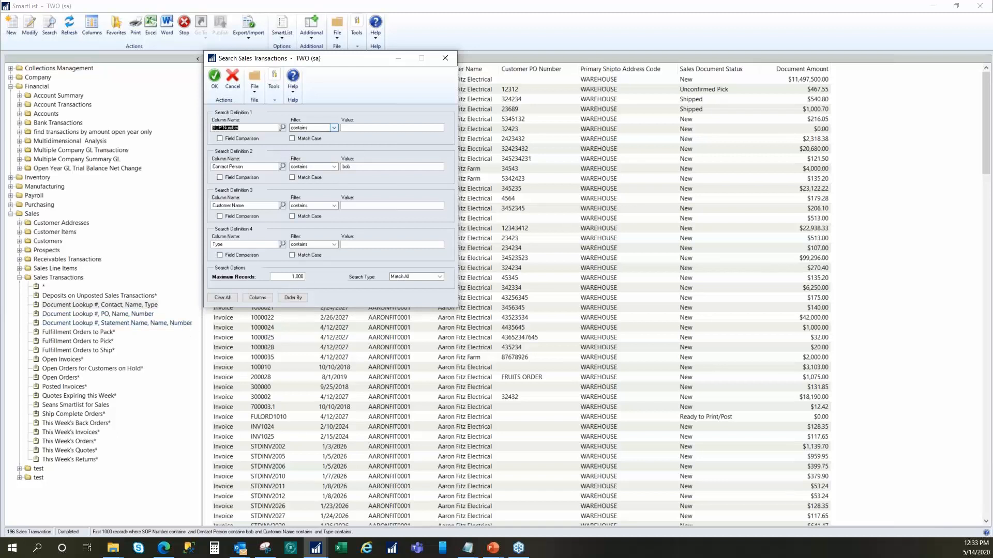
click(355, 167)
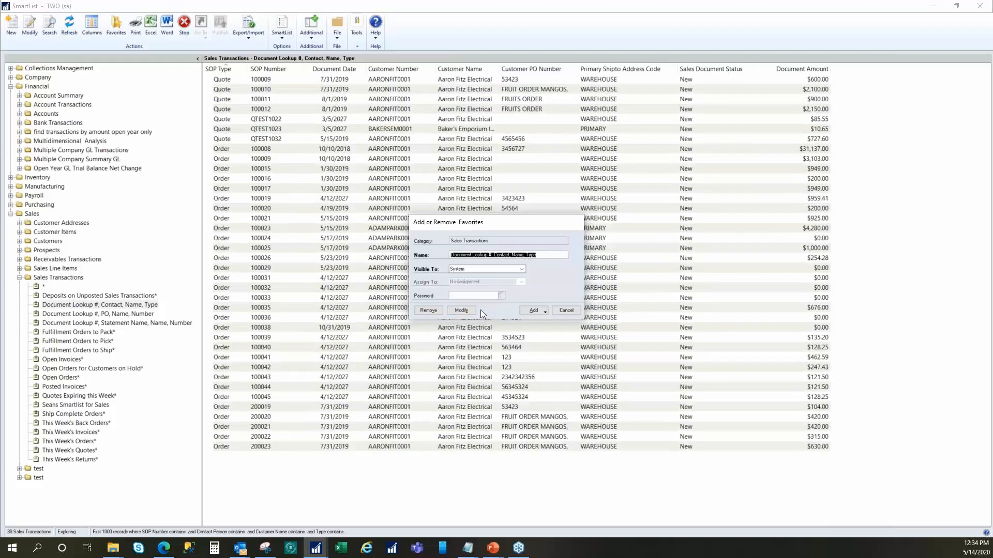
click(566, 309)
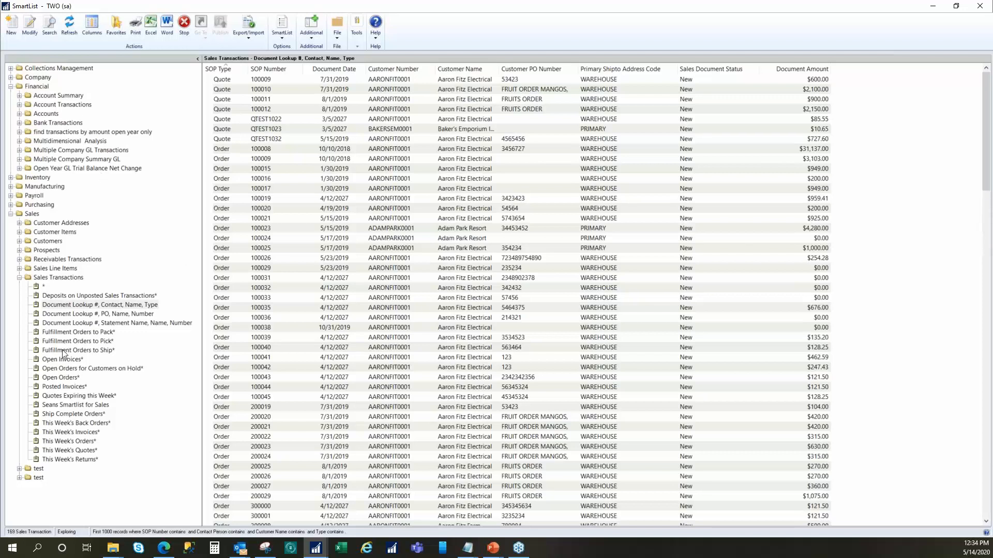
- Reopen the "Document Lookup #, Contact, Name, Type" favorite to bring up its search window, dismiss it and close SmartList
click(118, 306)
double_click(116, 306)
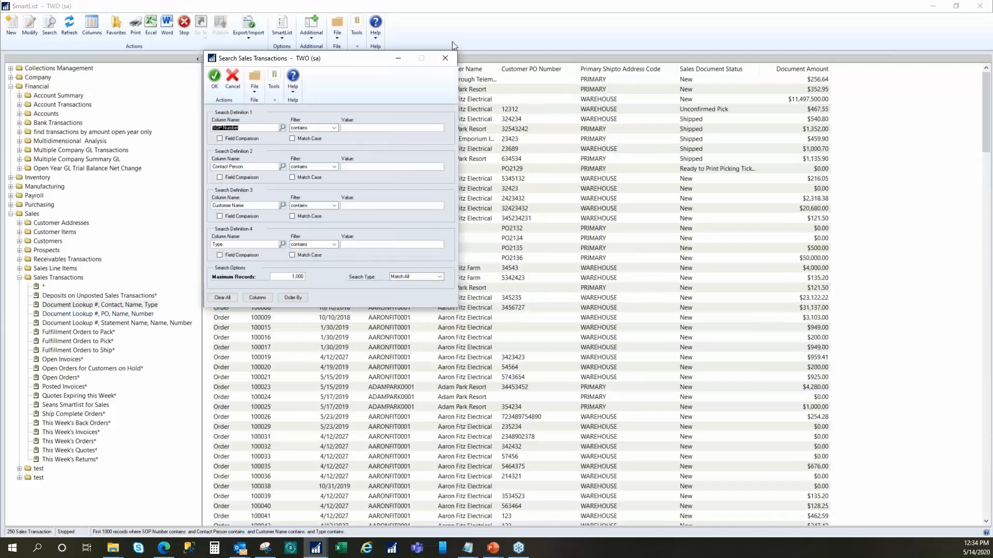
click(444, 58)
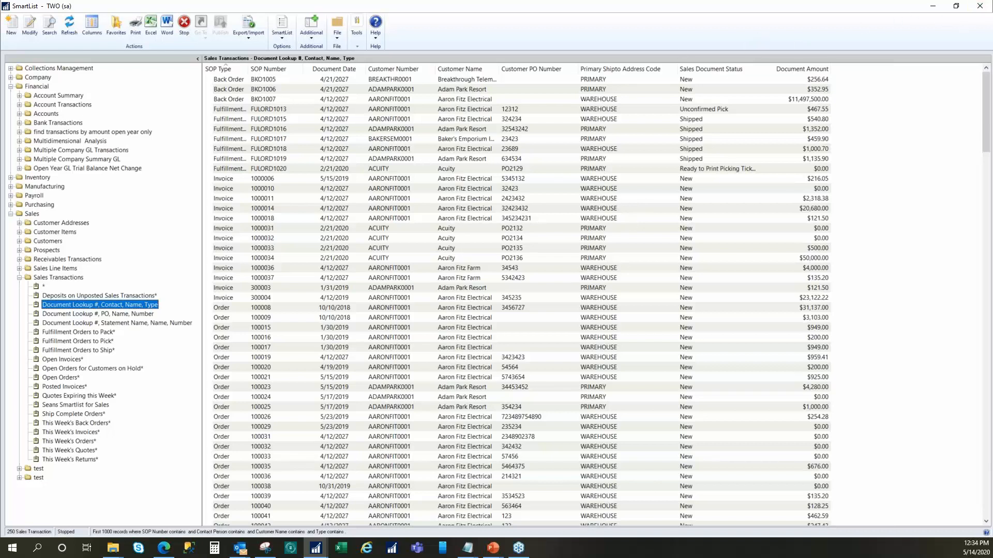
key(alt+Tab)
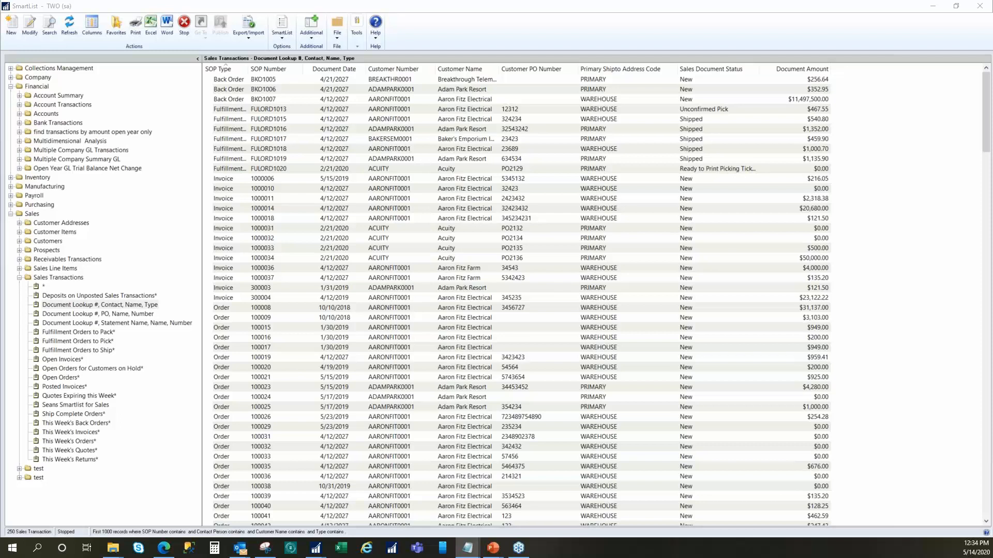
click(980, 7)
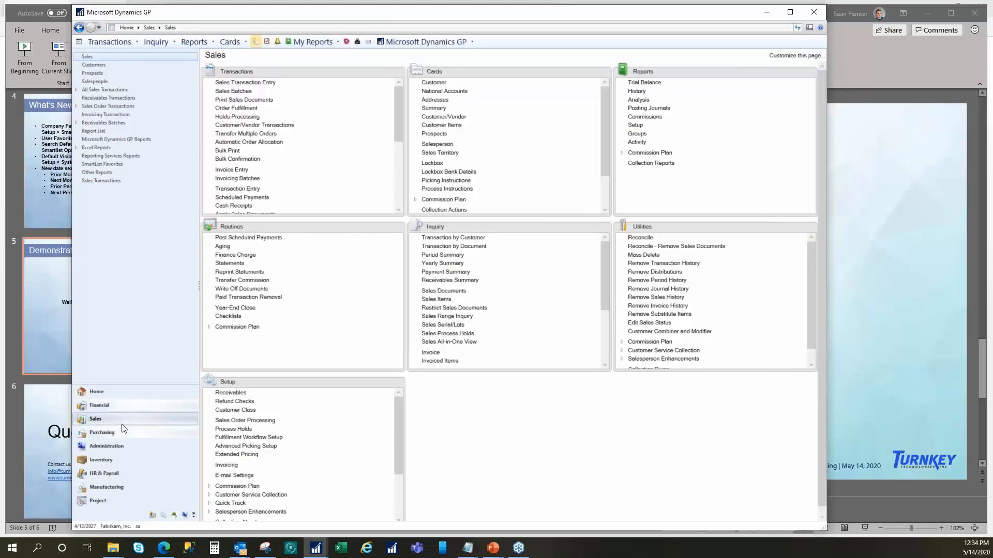
- On the Home page, start adding a SmartList favorite shortcut to the navigation pane
click(104, 393)
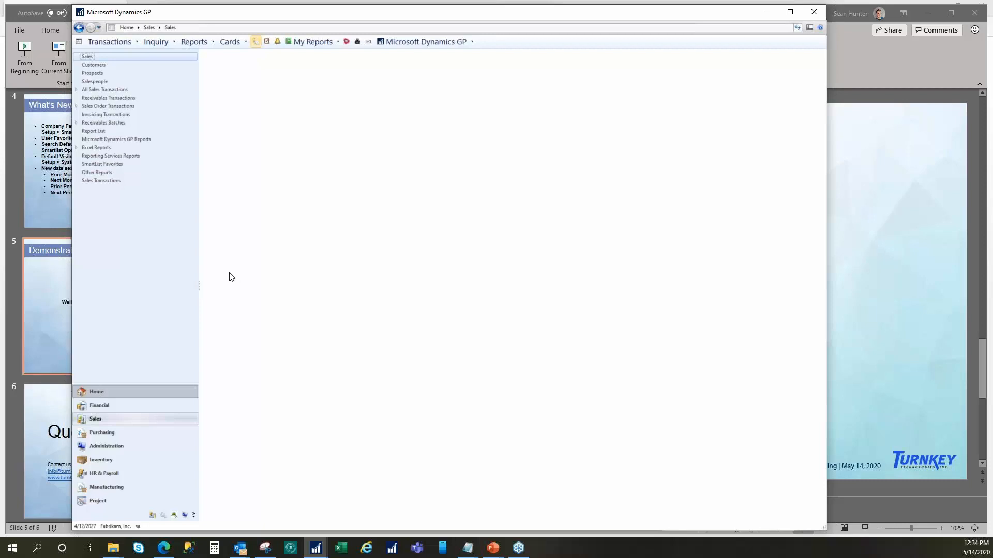
right_click(142, 209)
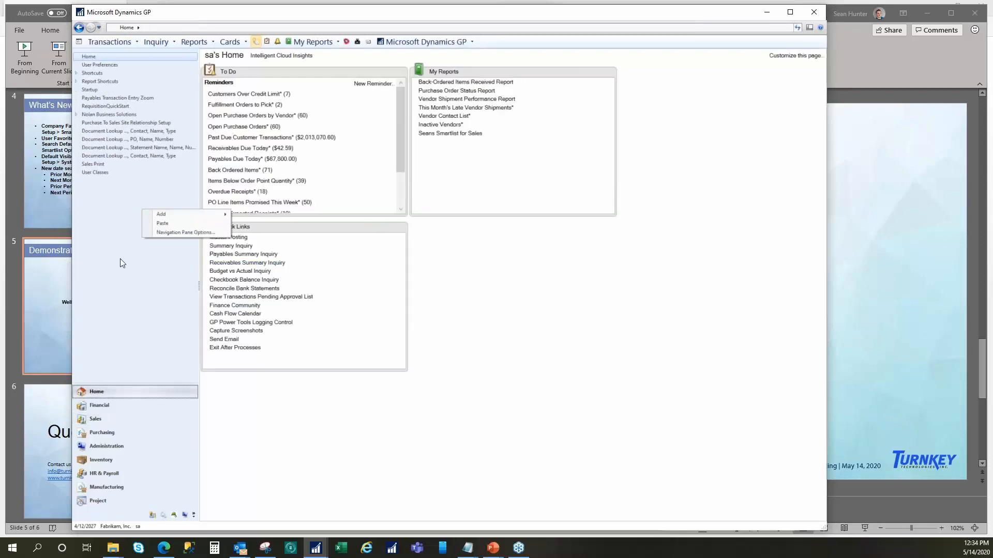
right_click(108, 210)
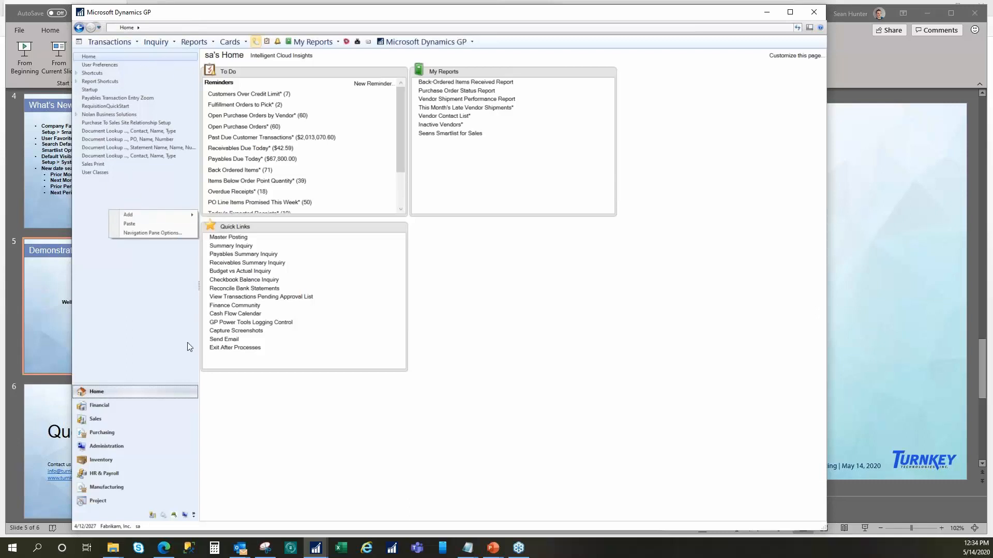
right_click(116, 274)
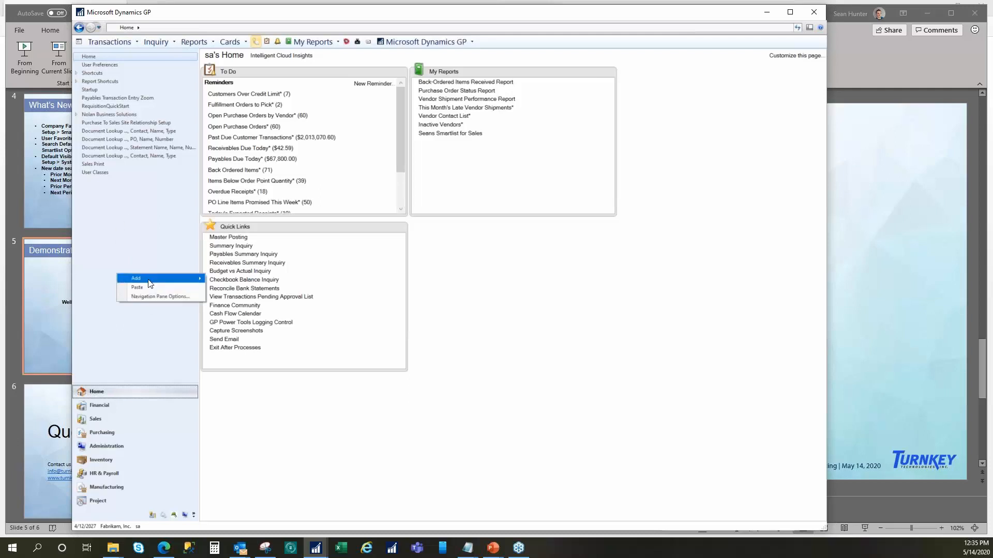
mouse_move(151, 280)
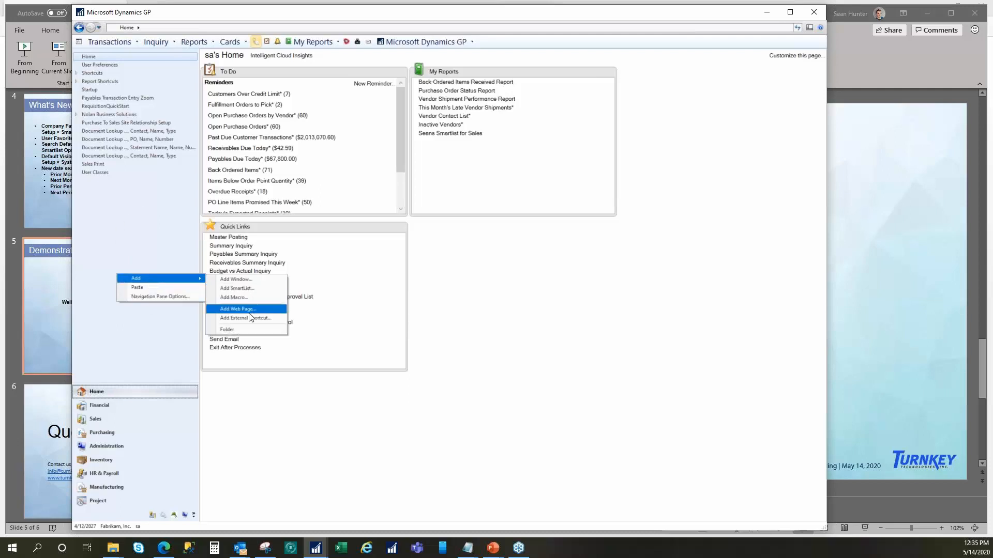
click(231, 290)
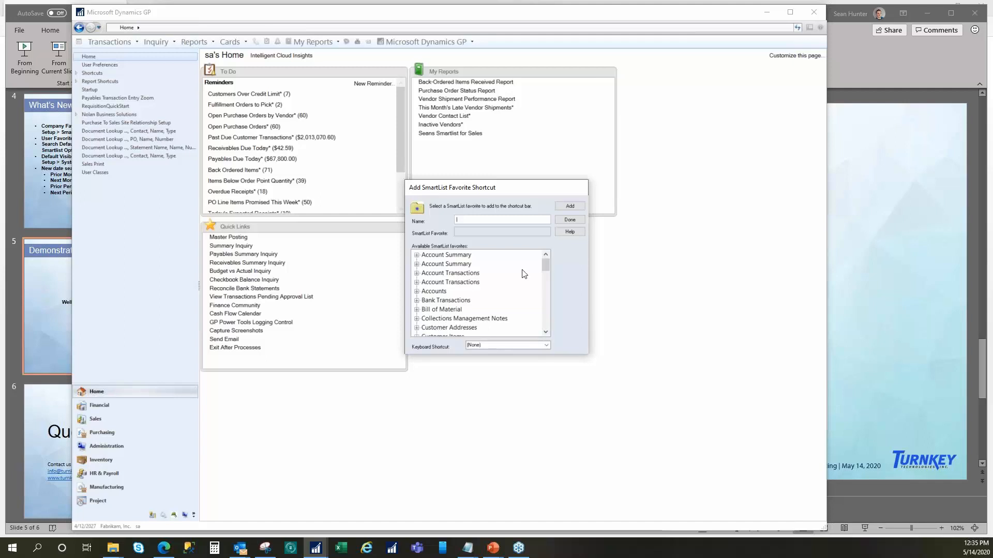
- Choose the "Items Overdue to Ship*" favorite under Sales Line Items for the new shortcut
drag(545, 266, 547, 319)
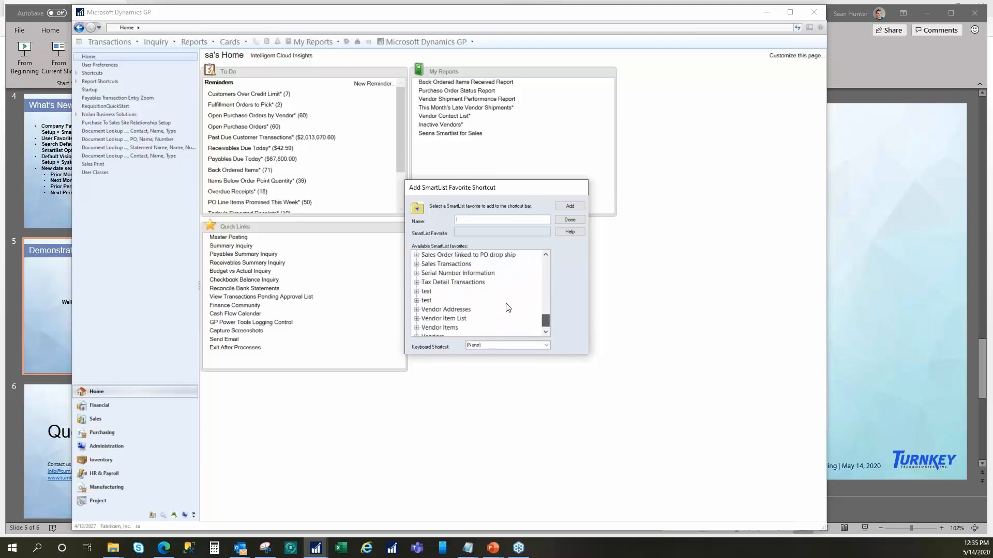
click(417, 264)
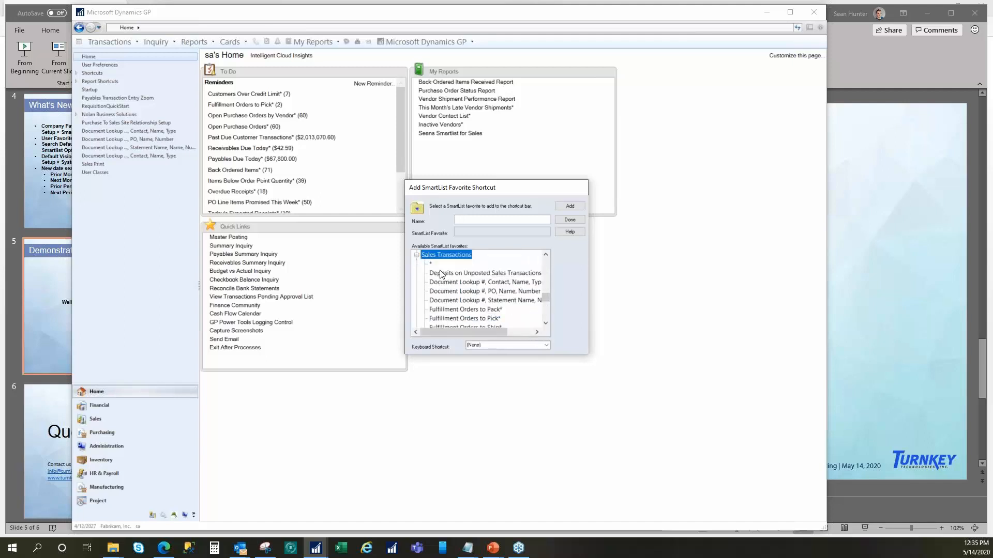
scroll(424, 274, up, 1)
click(416, 271)
click(416, 264)
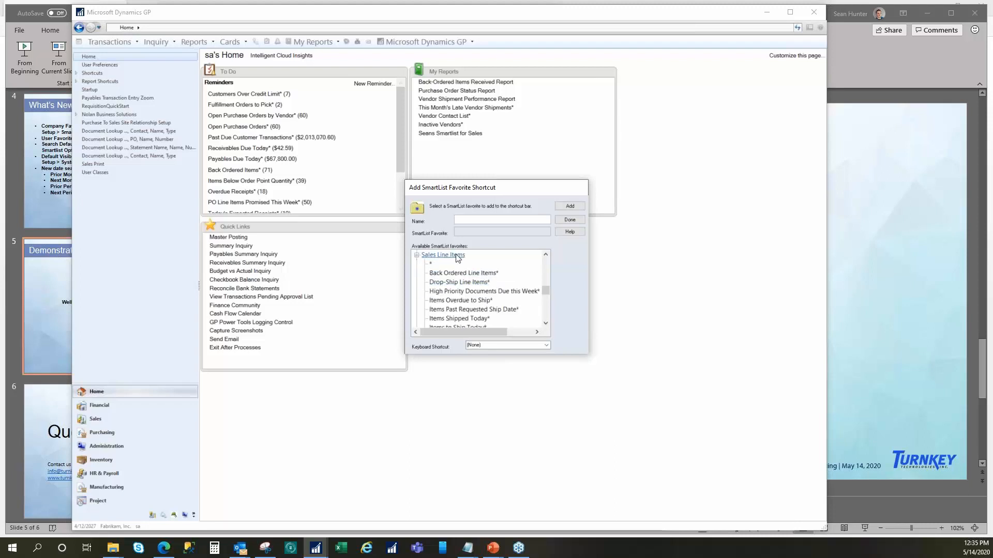
click(466, 302)
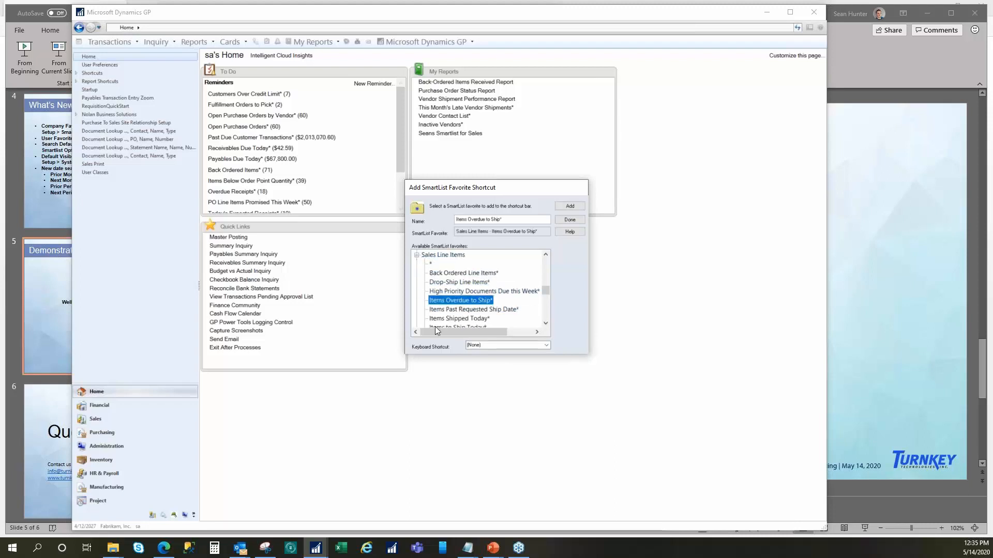
- Review the available keyboard shortcuts, add the favorite to the shortcut bar with the keyboard shortcut at (None), and finish adding shortcuts
click(487, 345)
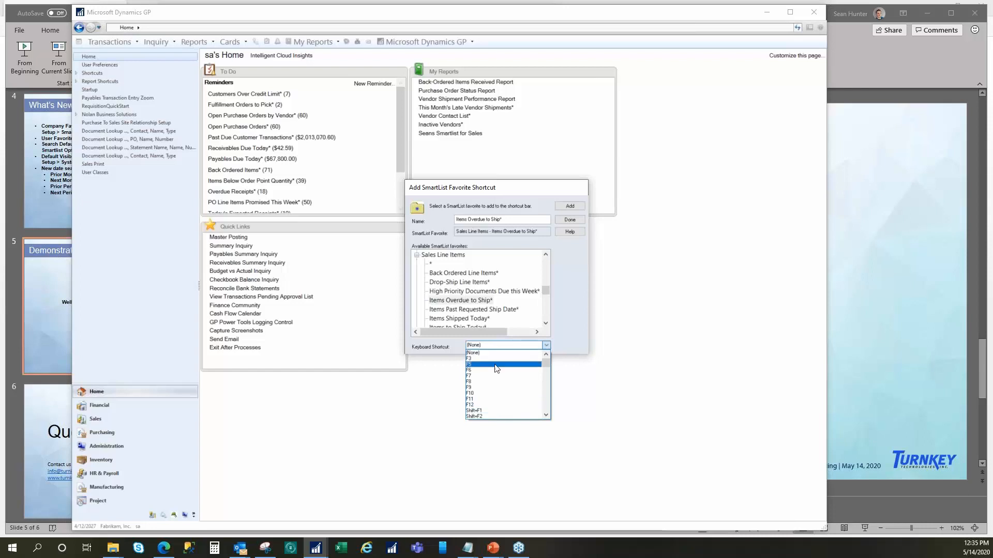
mouse_move(546, 363)
mouse_down()
mouse_move(547, 415)
mouse_move(558, 343)
mouse_move(548, 408)
mouse_move(551, 355)
mouse_up()
click(571, 286)
click(571, 204)
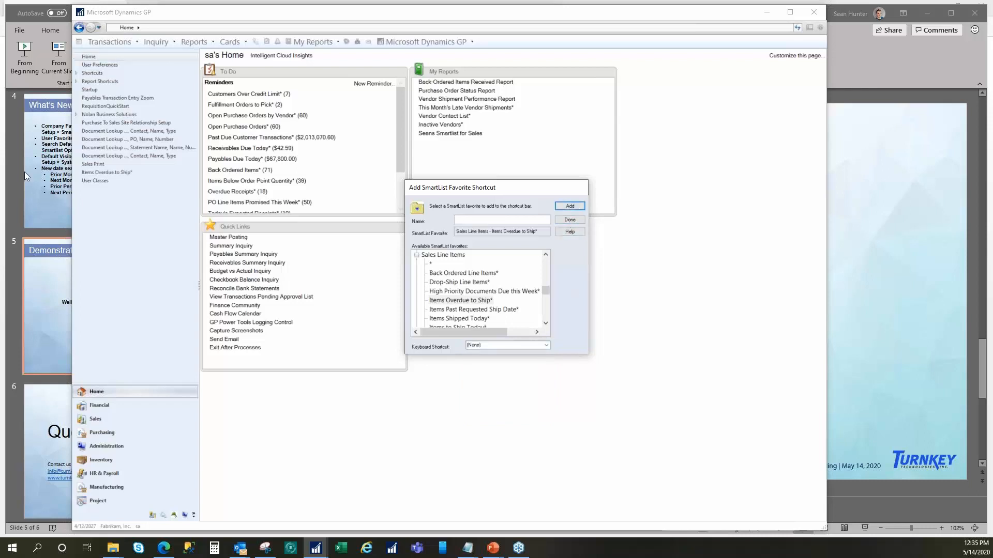
click(571, 219)
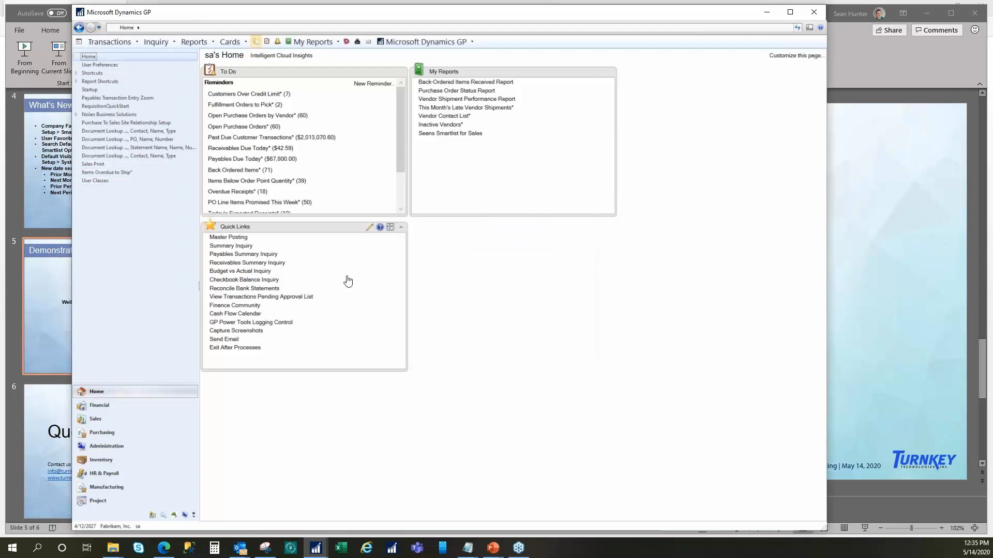
- Examine the Quick Links details, including the kinds of links that can be added and the full list of existing links
click(369, 230)
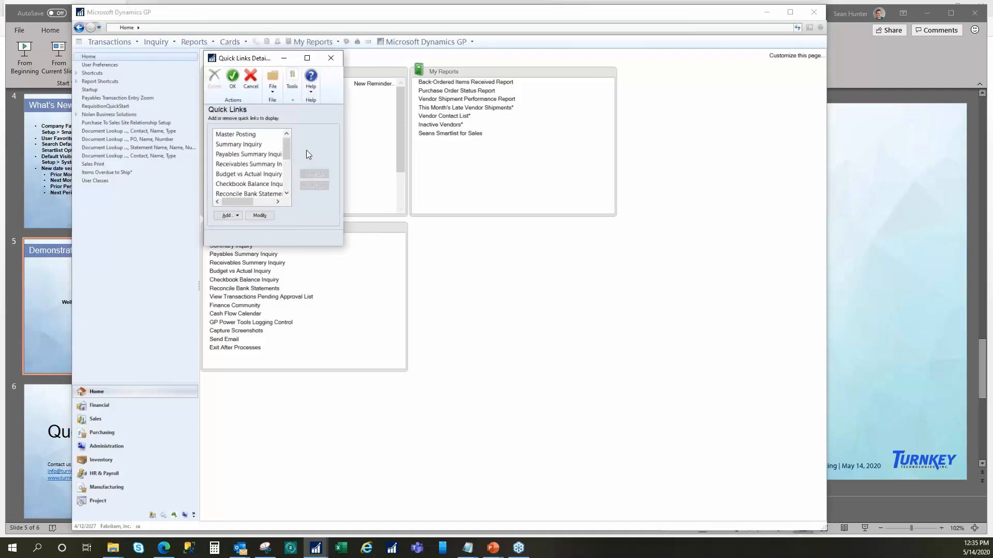
click(230, 213)
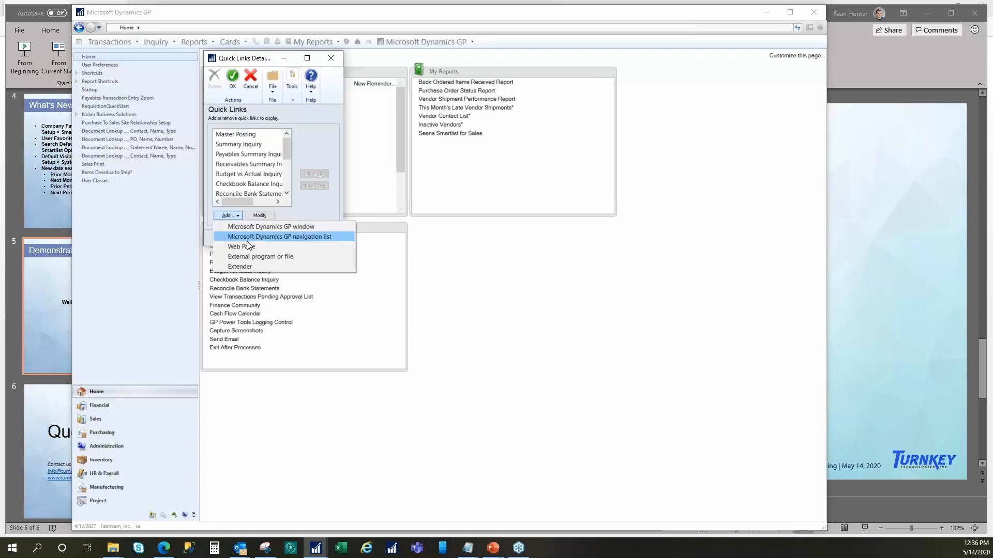
click(309, 195)
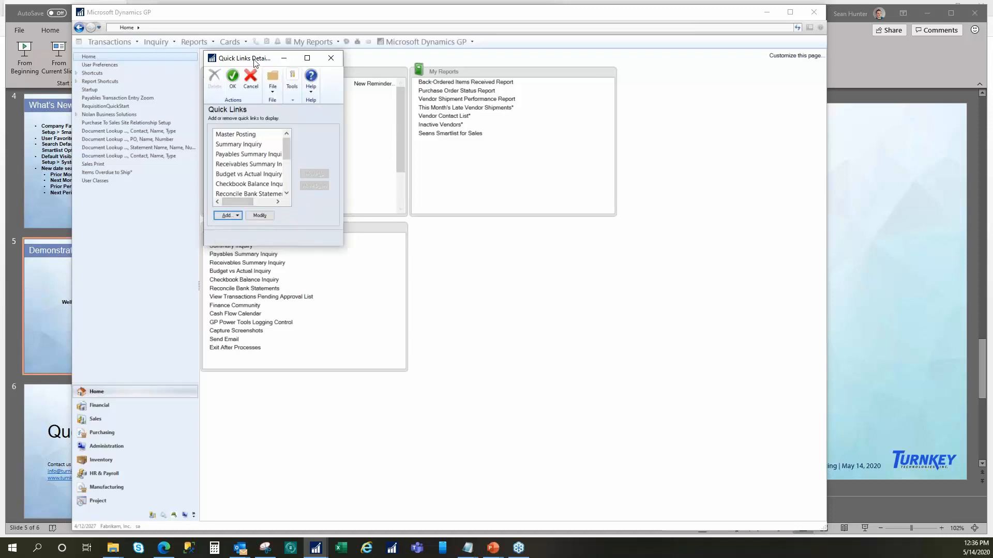
drag(257, 59, 484, 255)
drag(470, 291, 471, 281)
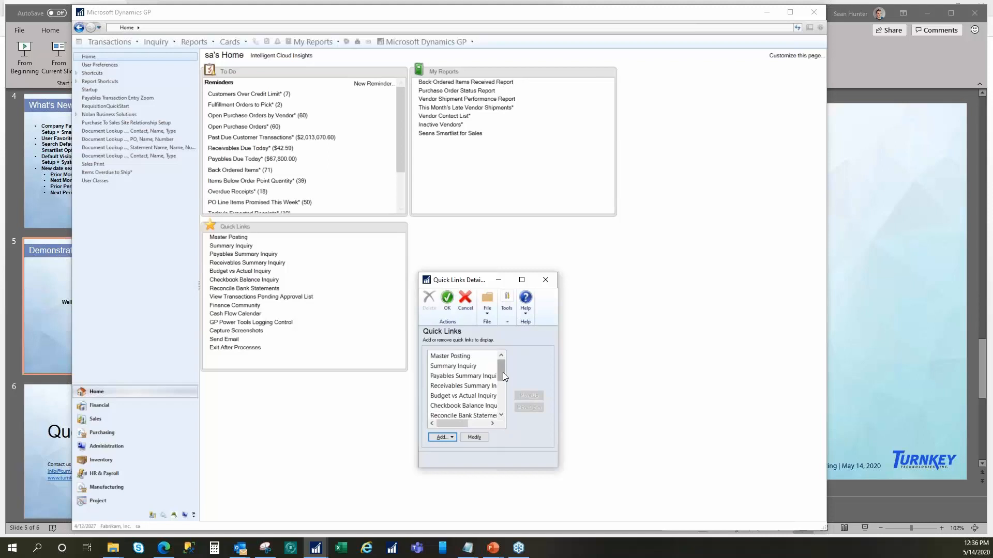
drag(504, 376, 501, 421)
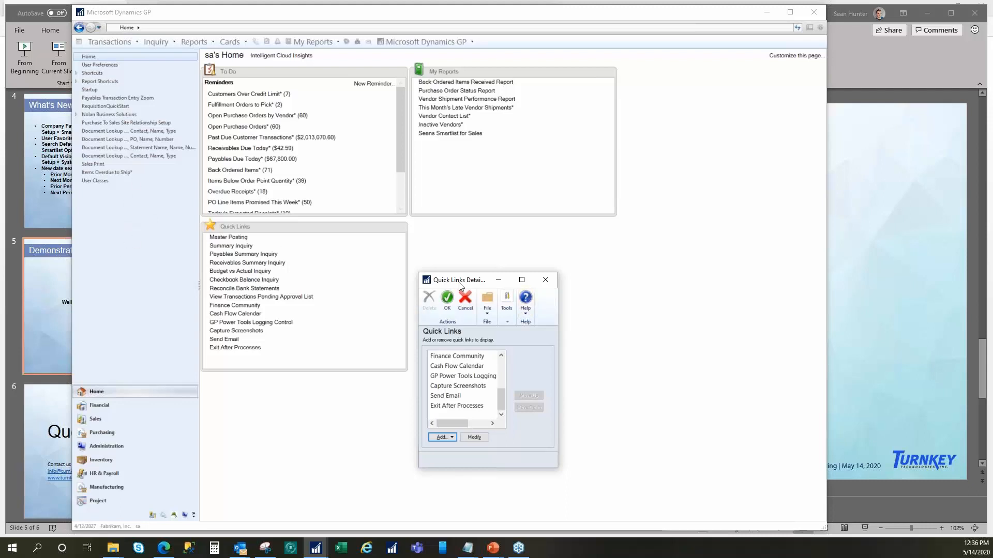
click(546, 281)
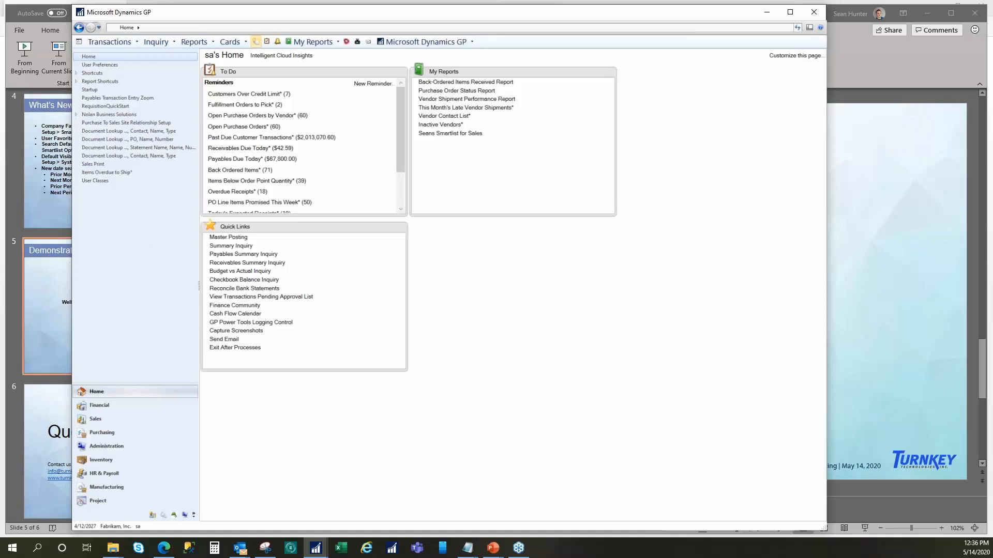
- Review the entries in My Reports and open the personal sales SmartList from there
click(313, 41)
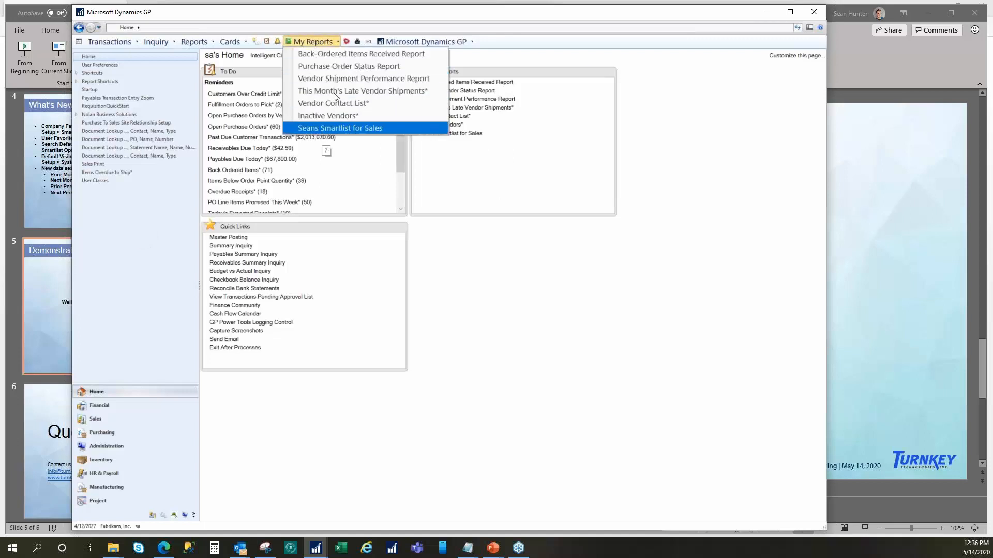
click(520, 178)
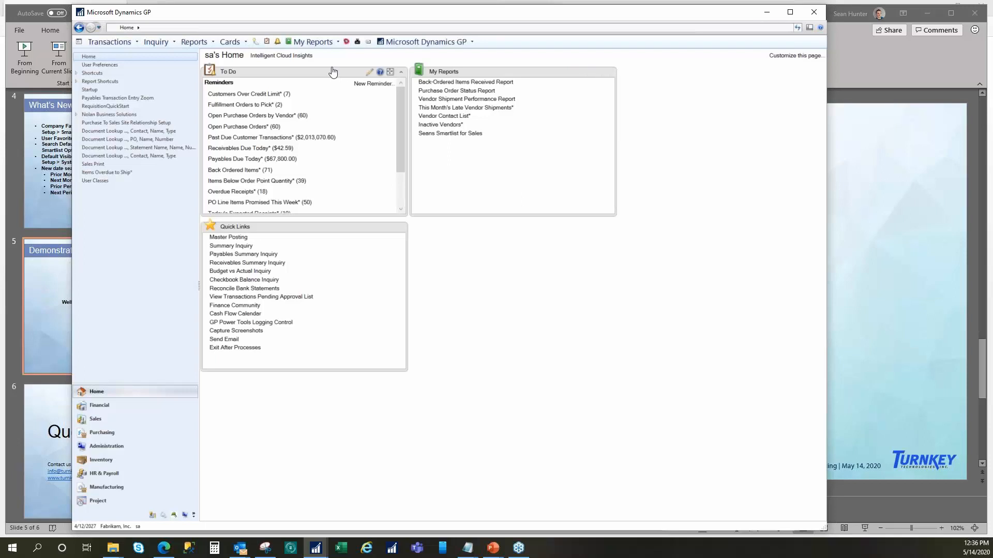
click(318, 44)
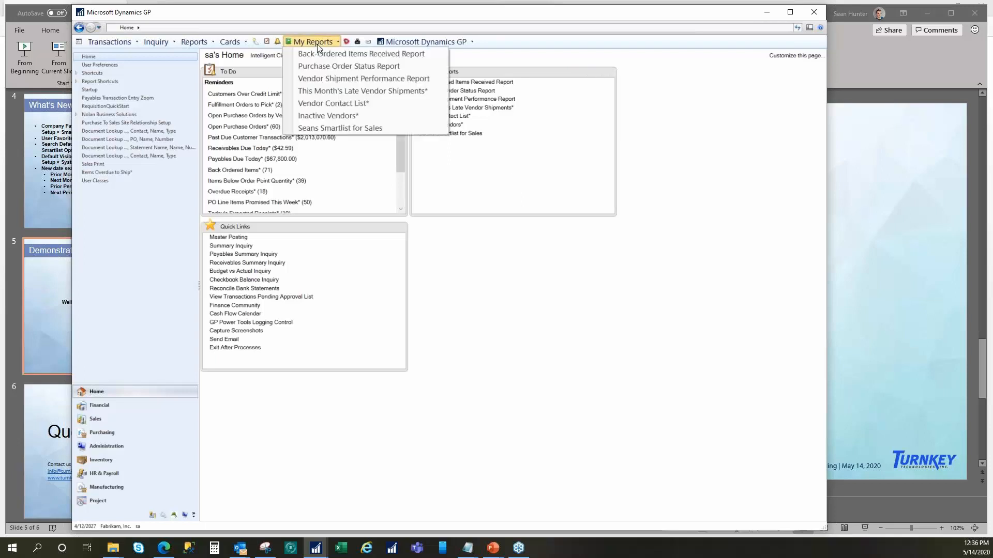
click(355, 130)
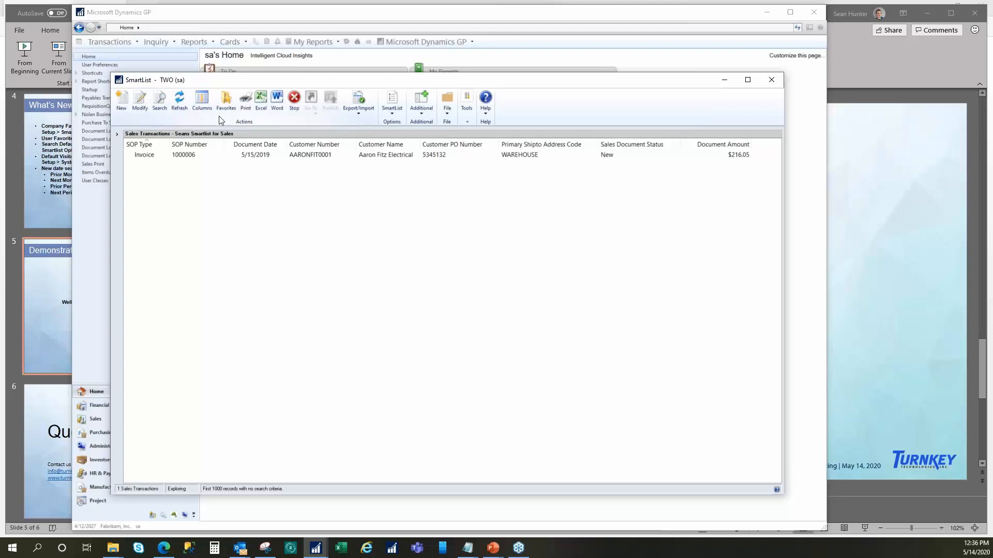
- Check the visibility setting of the personal sales favorite without changing it, and close SmartList
click(225, 104)
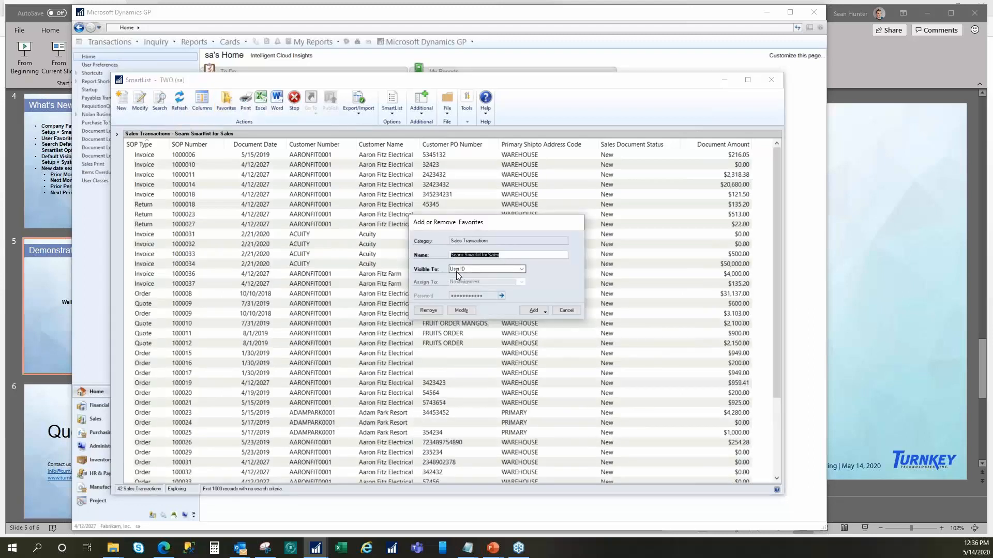
click(566, 311)
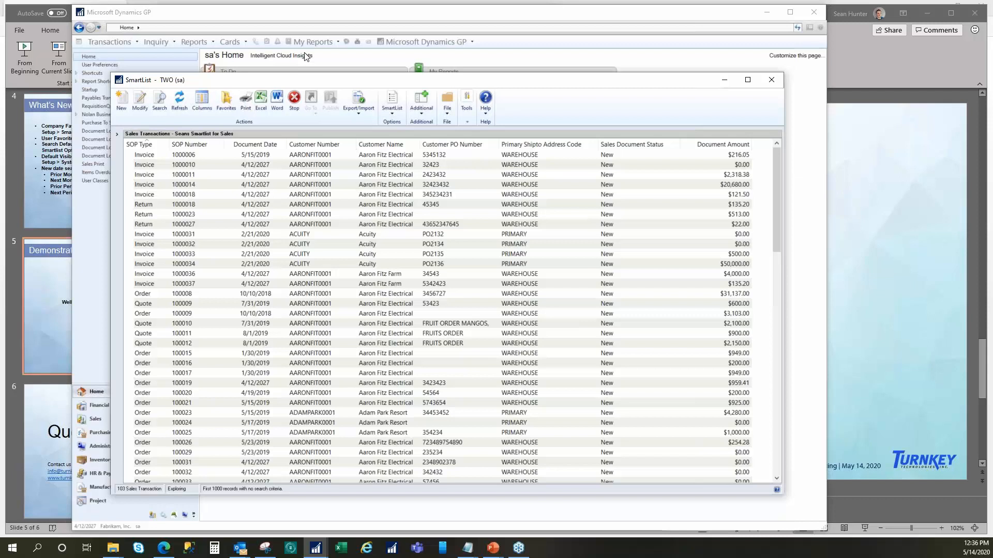
click(771, 80)
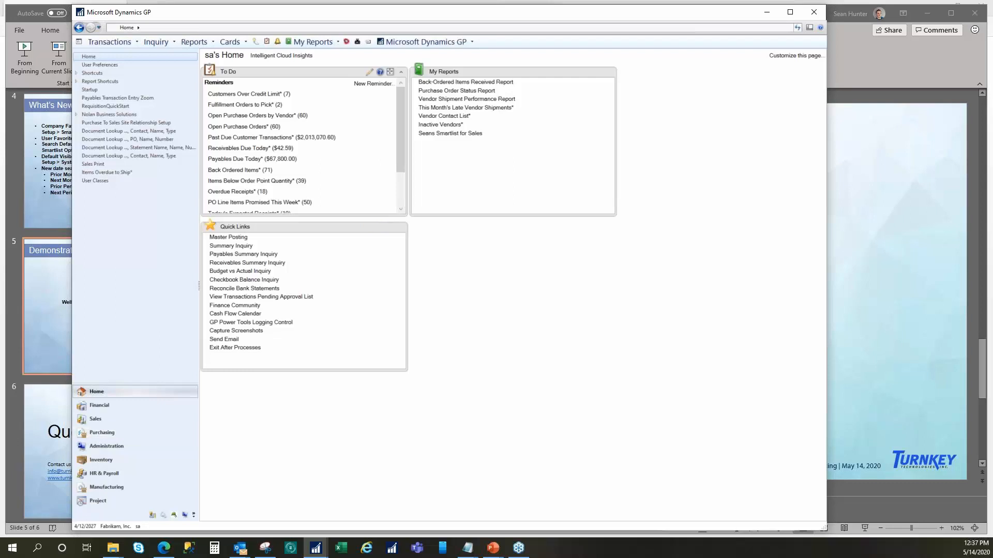
- Display the SmartList Favorites list for the Sales area
click(171, 419)
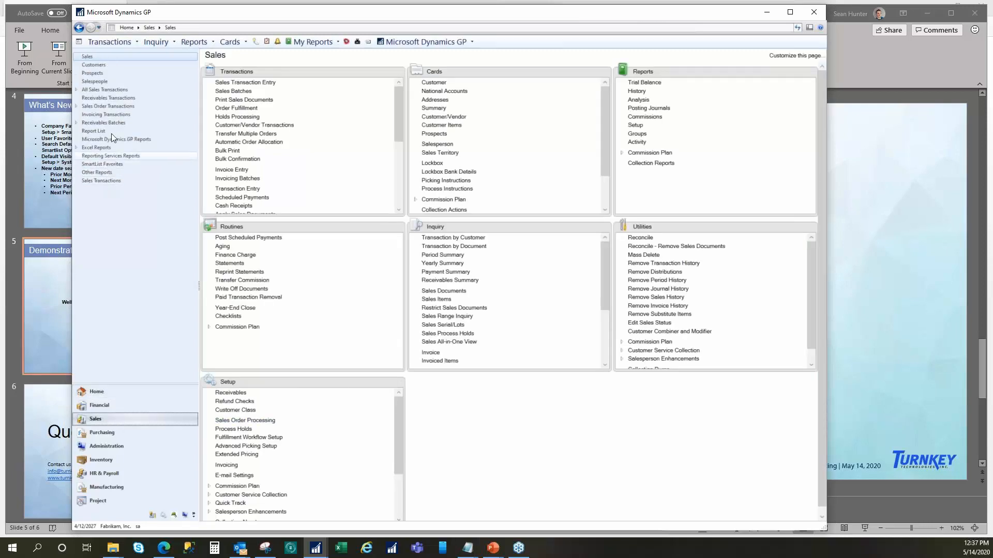
click(107, 165)
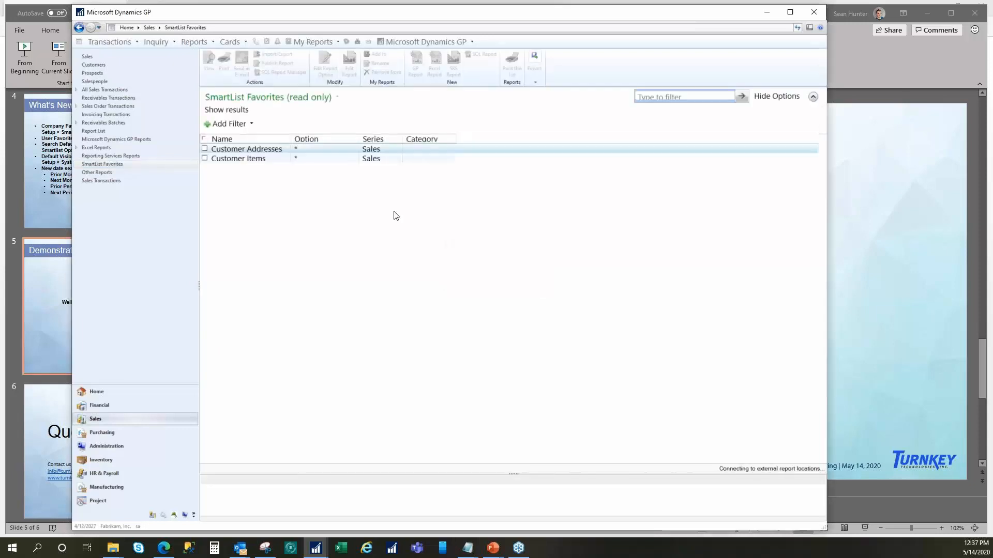
- Add the sales transactions favorite "Document Lookup #, Contact, Name, Type" to My Reports under its suggested name
scroll(279, 405, down, 7)
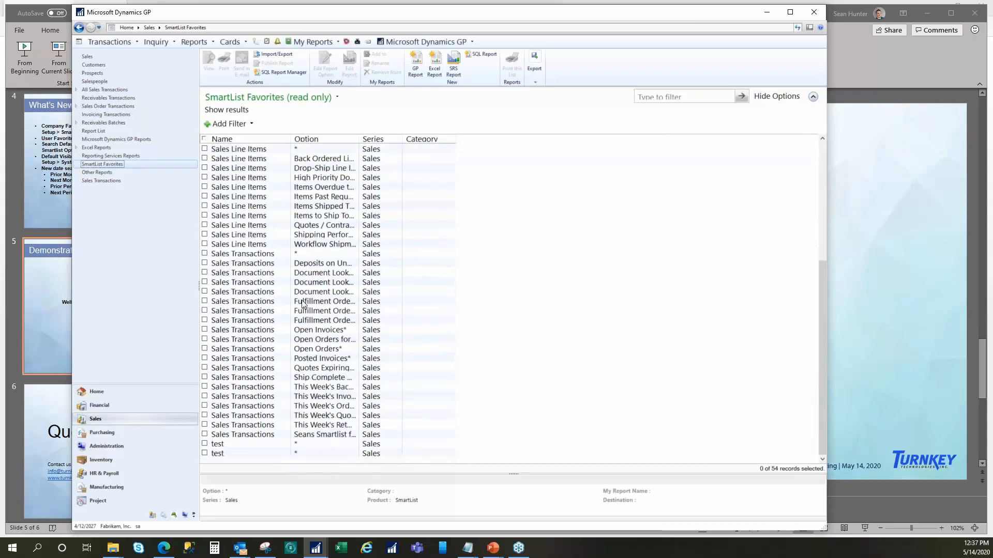
click(205, 274)
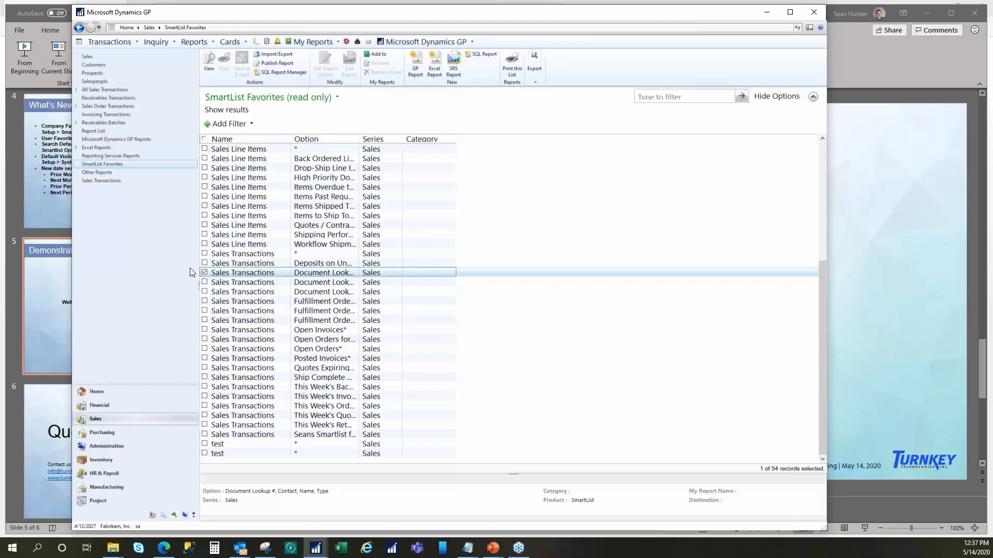
click(203, 272)
click(204, 272)
click(376, 54)
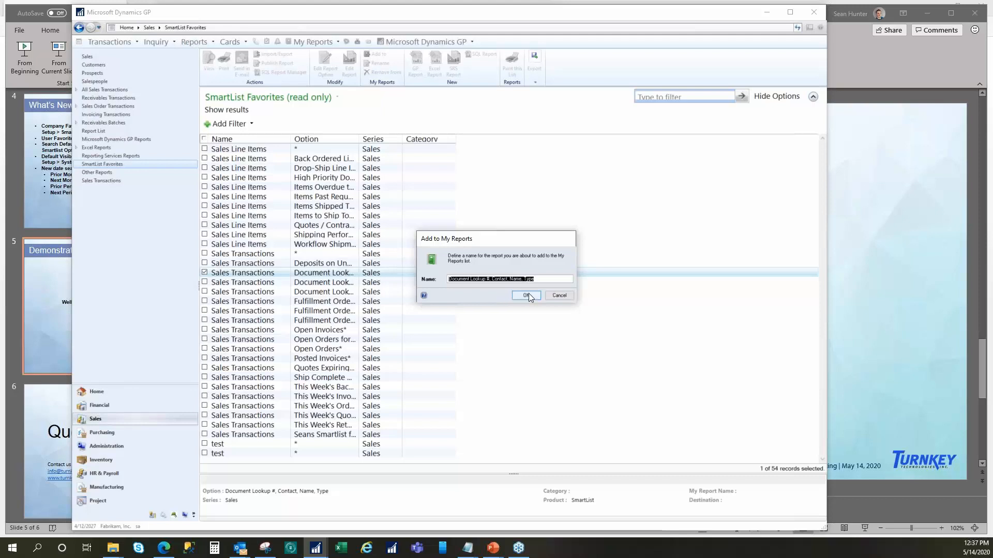
click(527, 295)
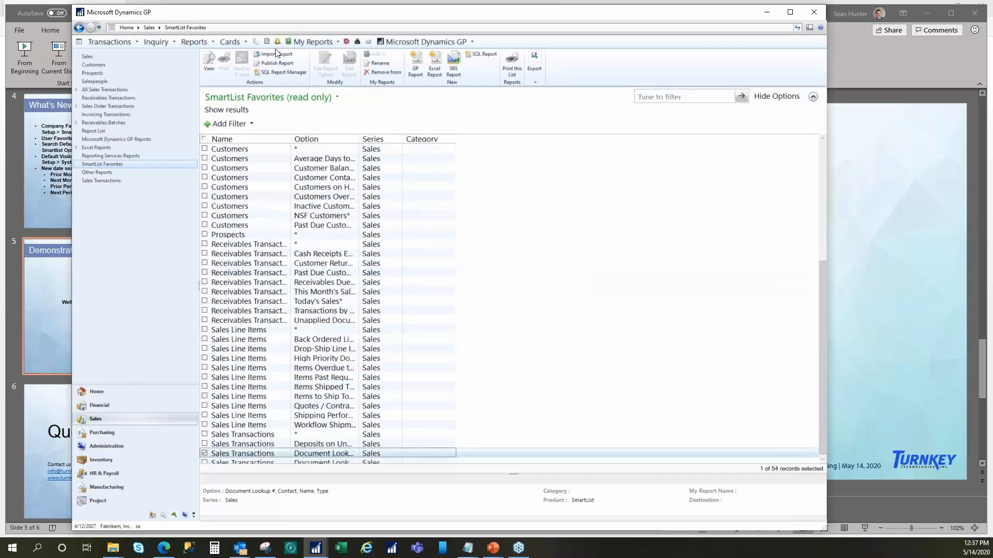
- Check the My Reports list for the Document Lookup by contact, name and type entry without opening it
click(312, 42)
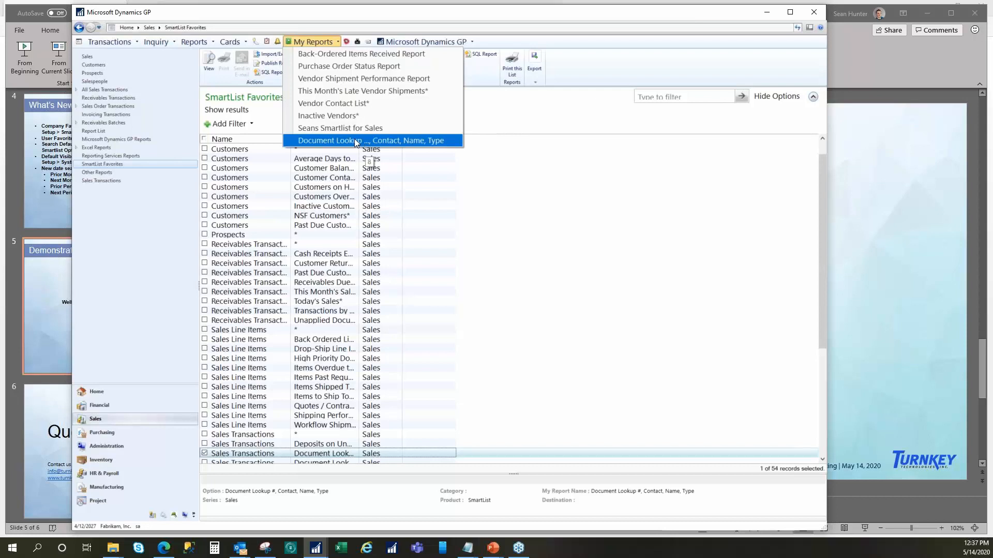
click(314, 56)
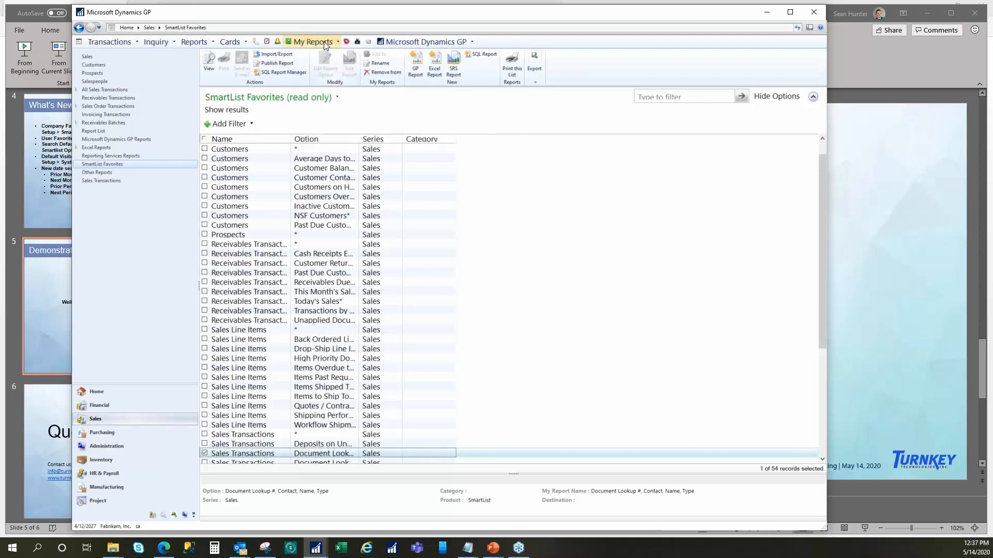
click(324, 41)
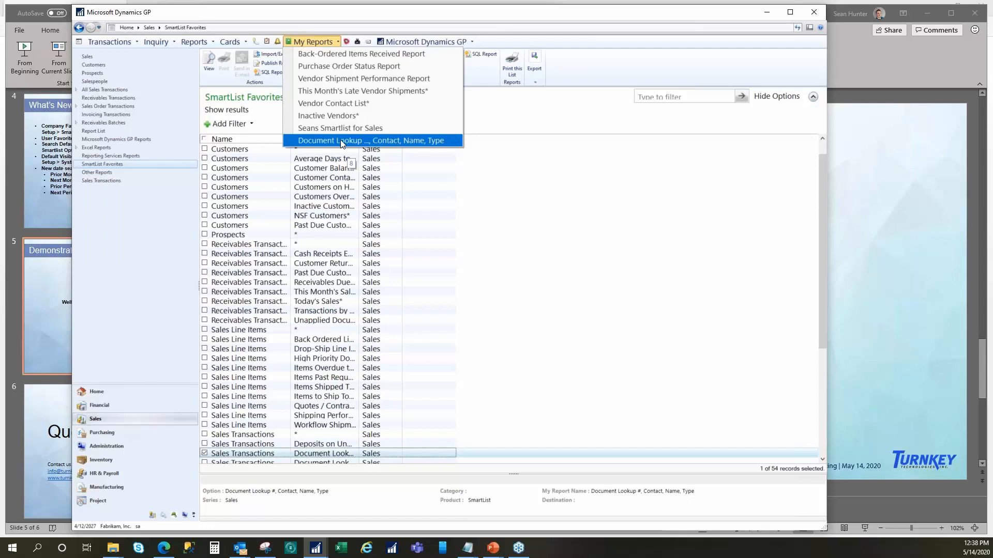
click(608, 47)
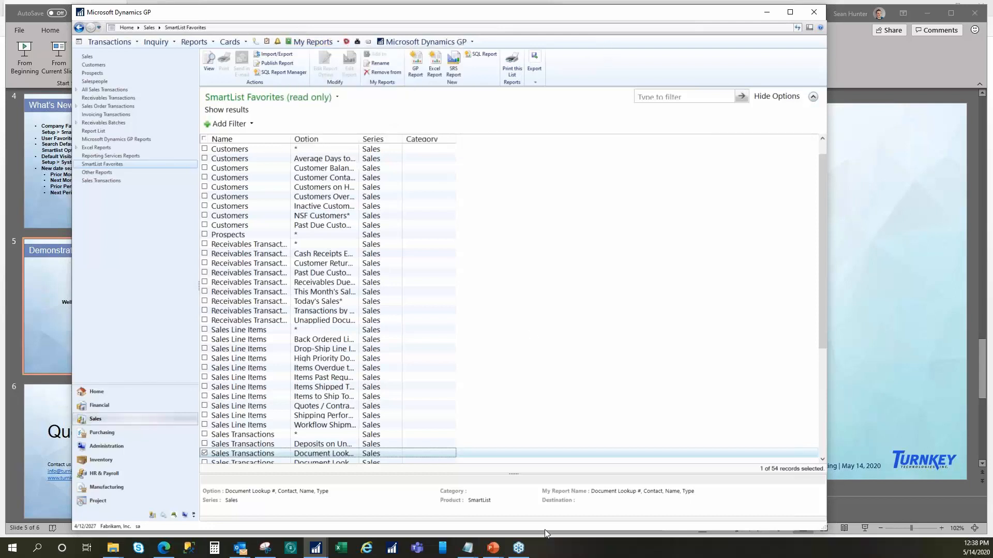
- Leave the SmartList Favorites list, cancel the print prompt and return to the Home page
click(467, 548)
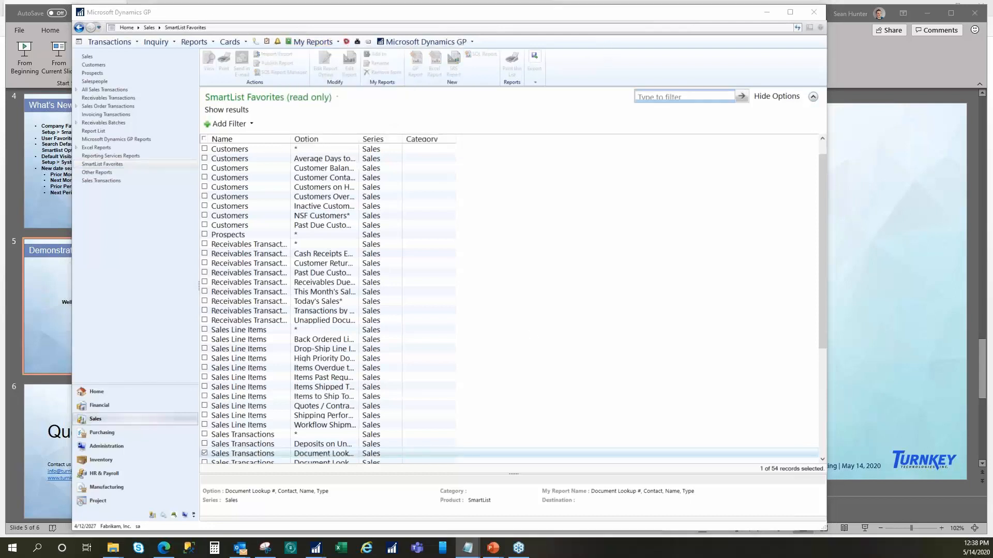
click(818, 12)
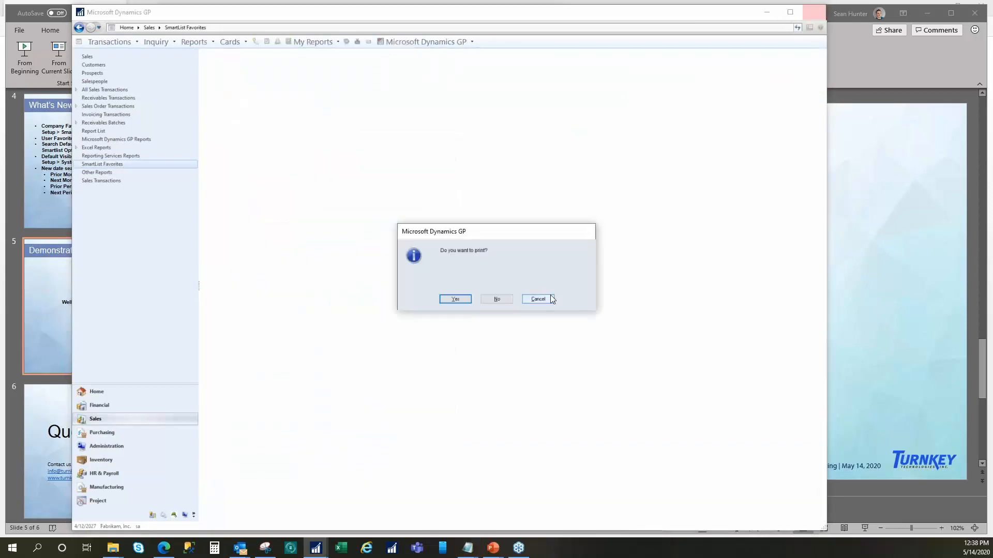
click(543, 300)
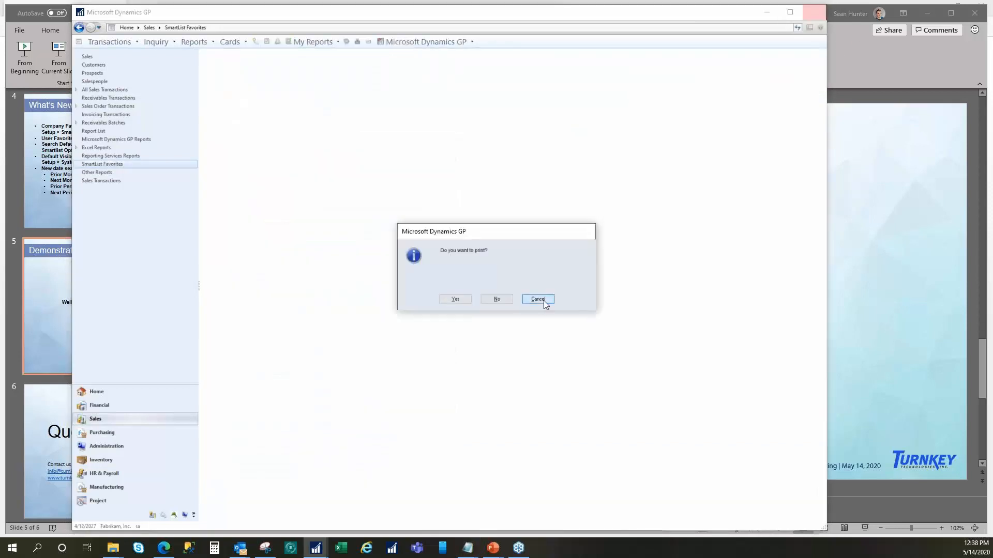
click(98, 392)
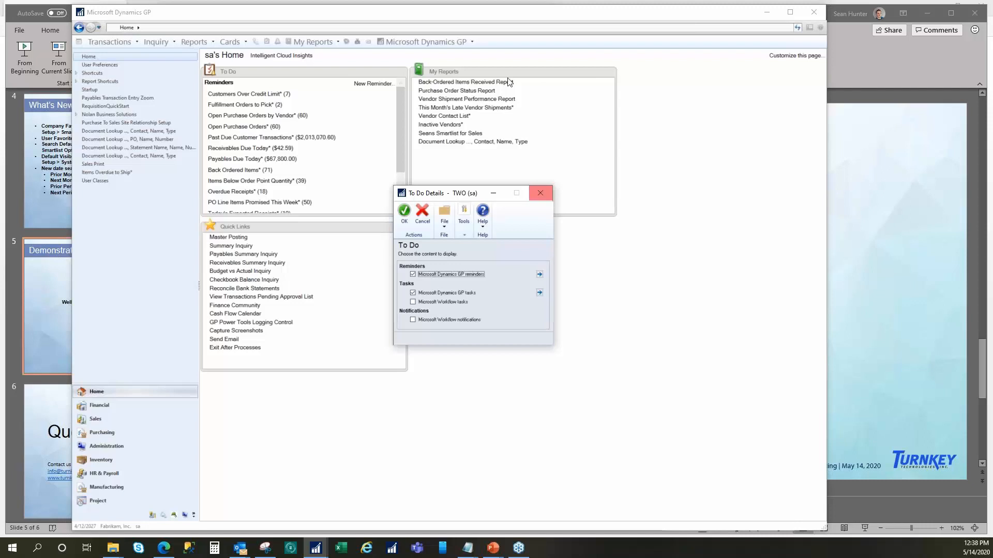
- Open SmartList and run the Quotes Expiring this Week favorite under Sales Transactions
click(257, 43)
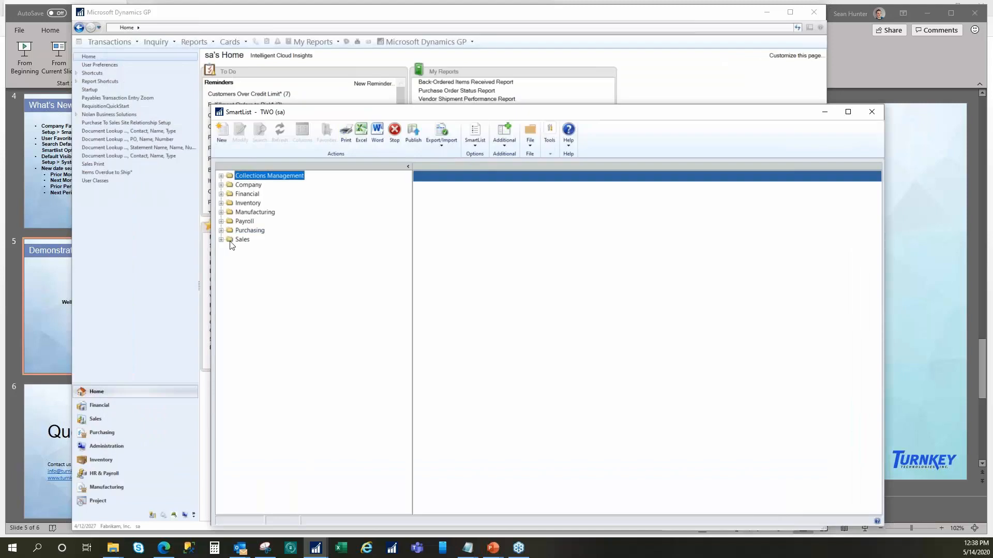
click(221, 240)
click(230, 303)
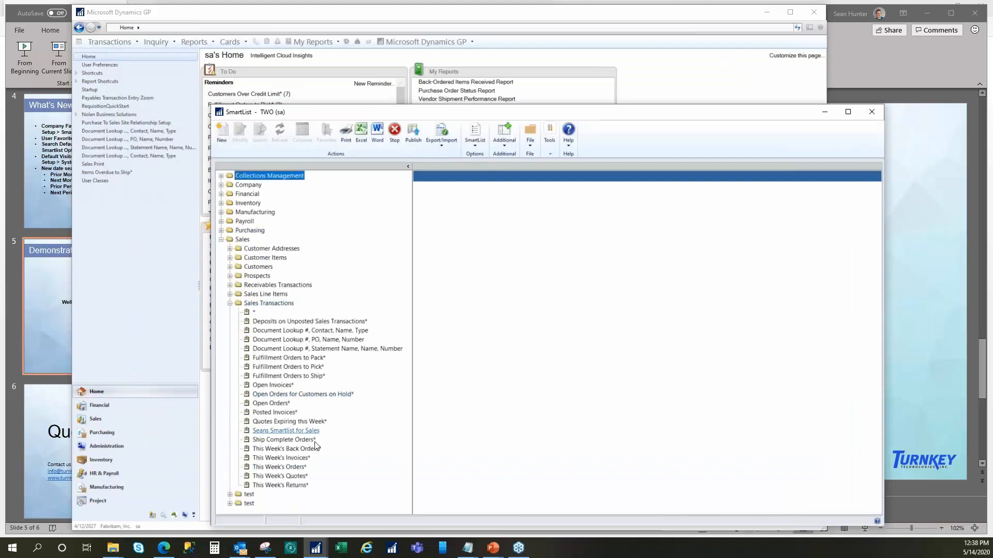
click(306, 421)
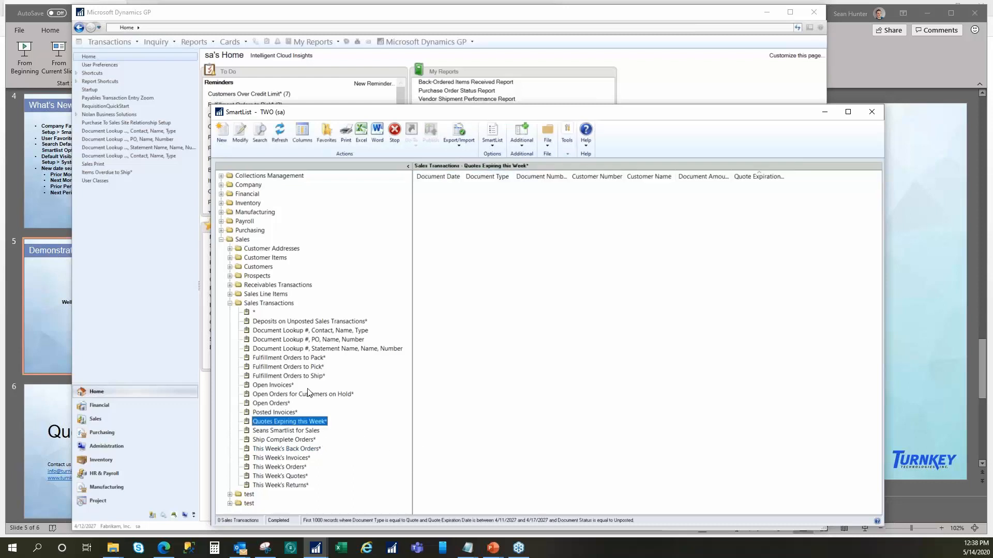
- Examine the options for adding the Quotes Expiring this Week favorite with a reminder, and cancel without adding it
click(334, 137)
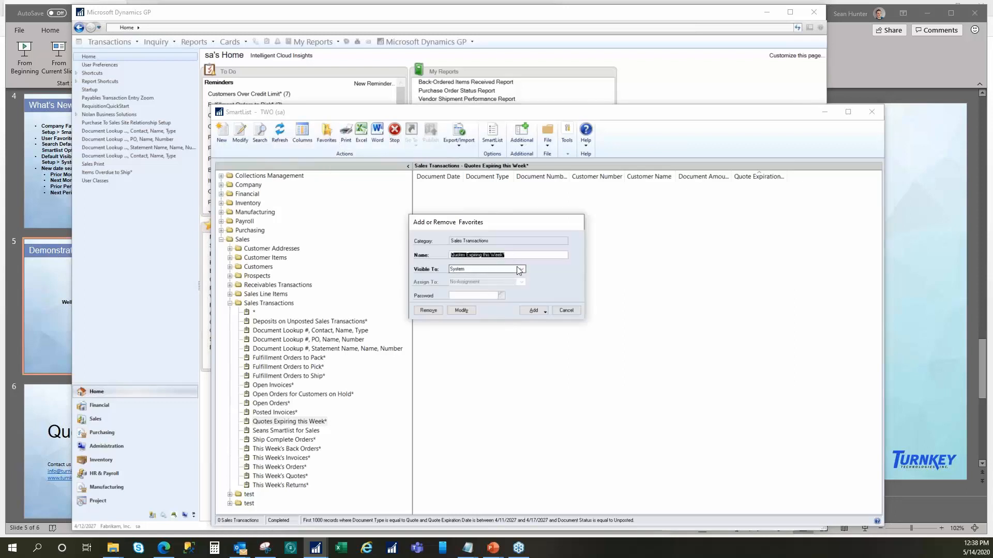
click(533, 310)
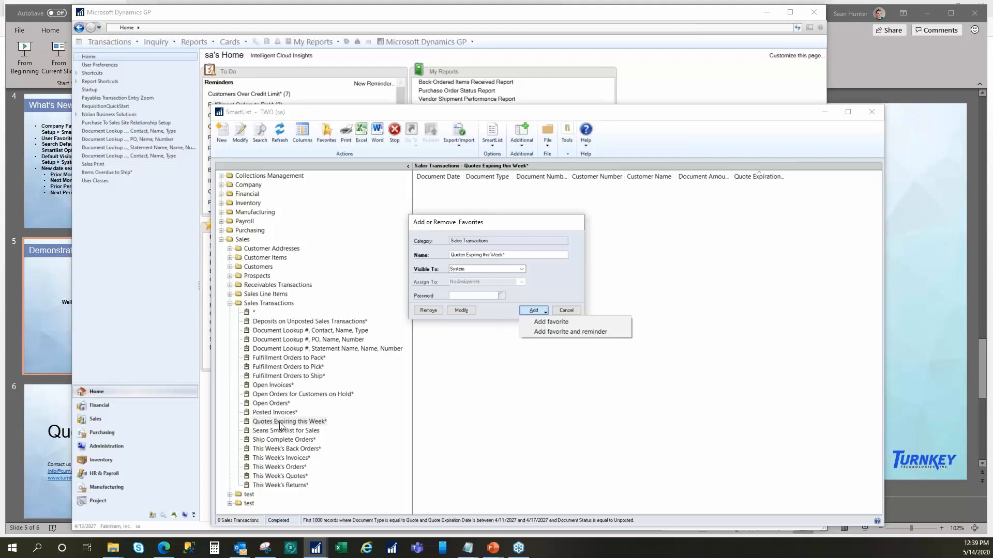
click(580, 294)
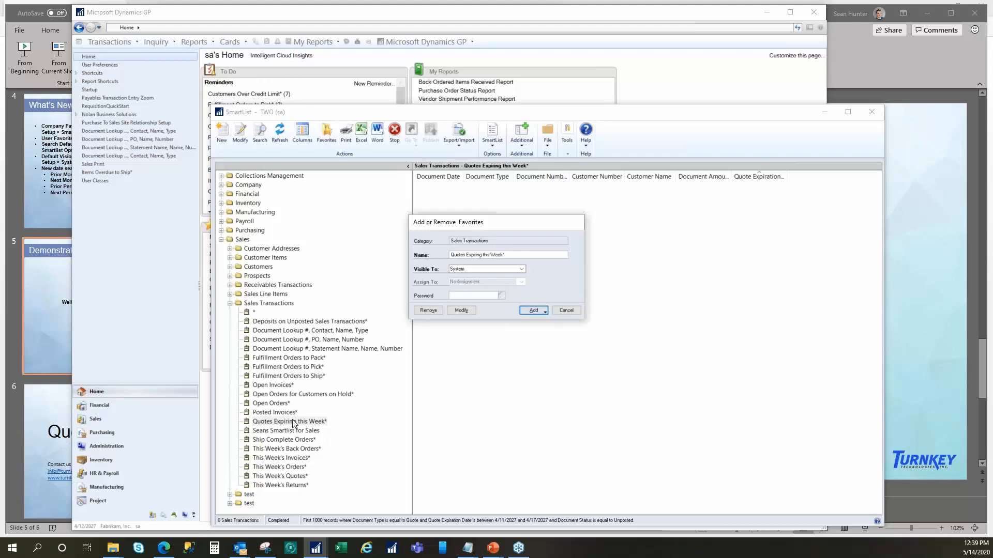
click(540, 310)
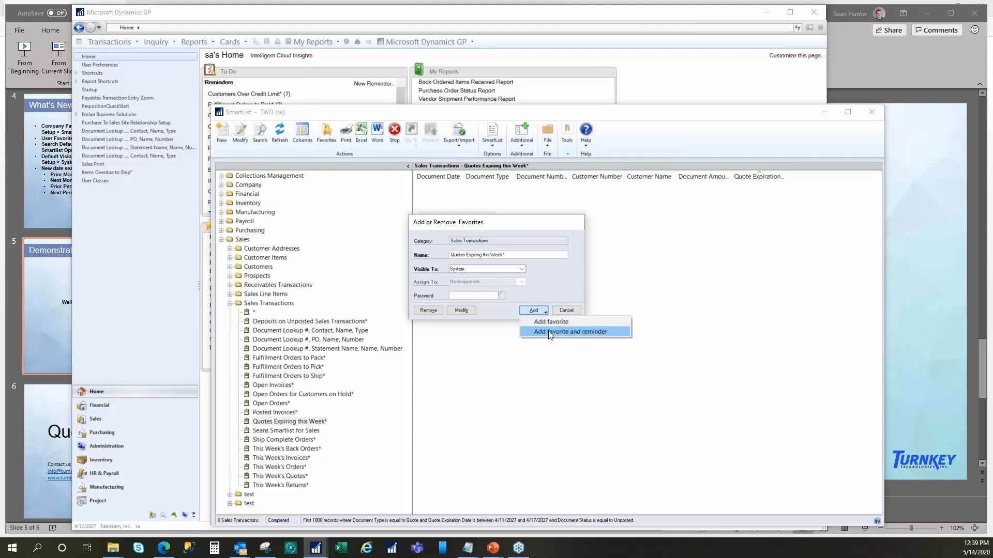
click(562, 310)
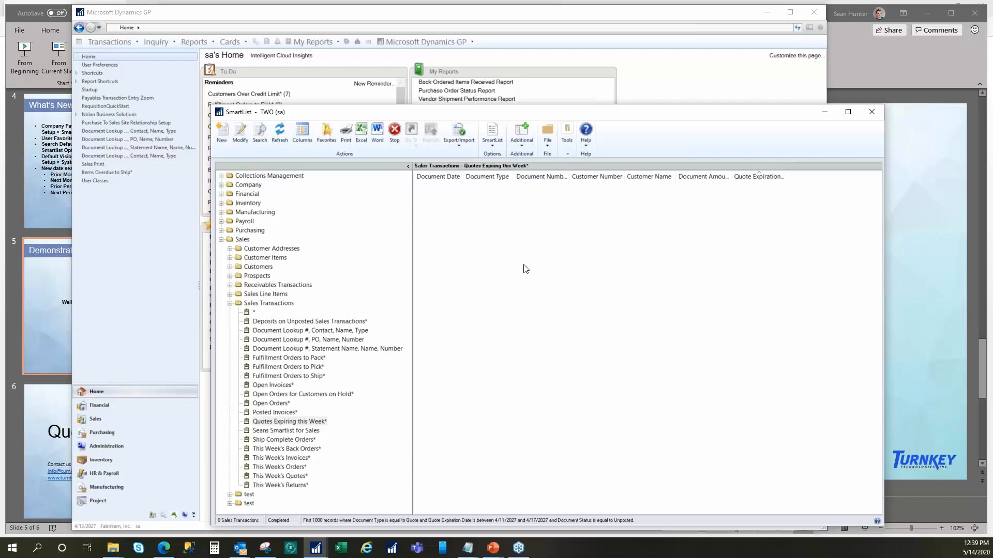
- Open the reminder preferences from the Home page's To Do details and start a new custom reminder
click(667, 88)
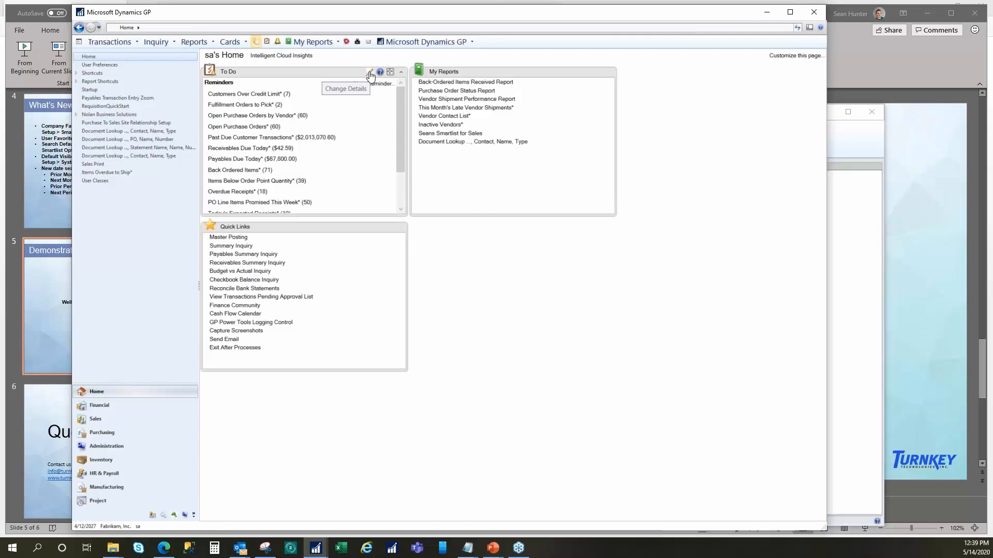
click(316, 547)
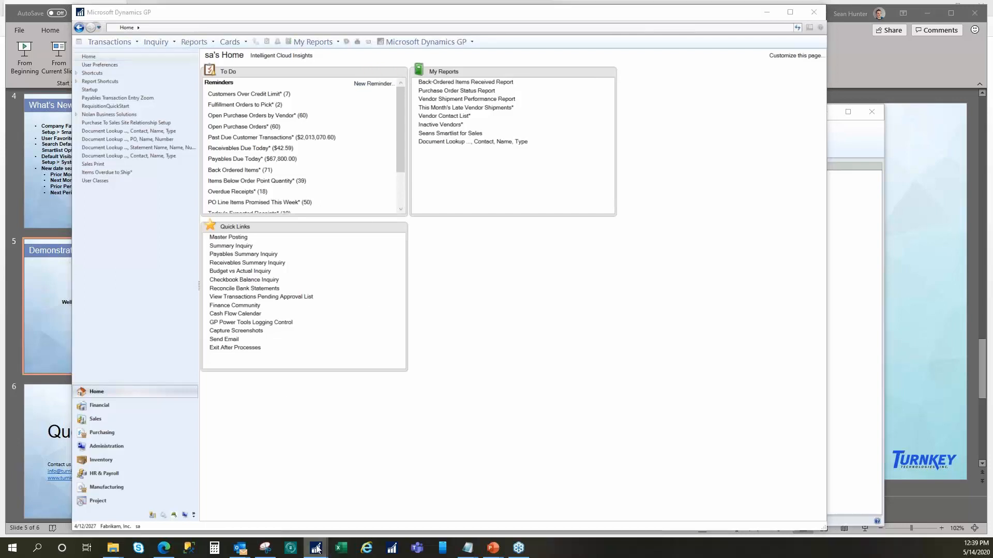
click(352, 495)
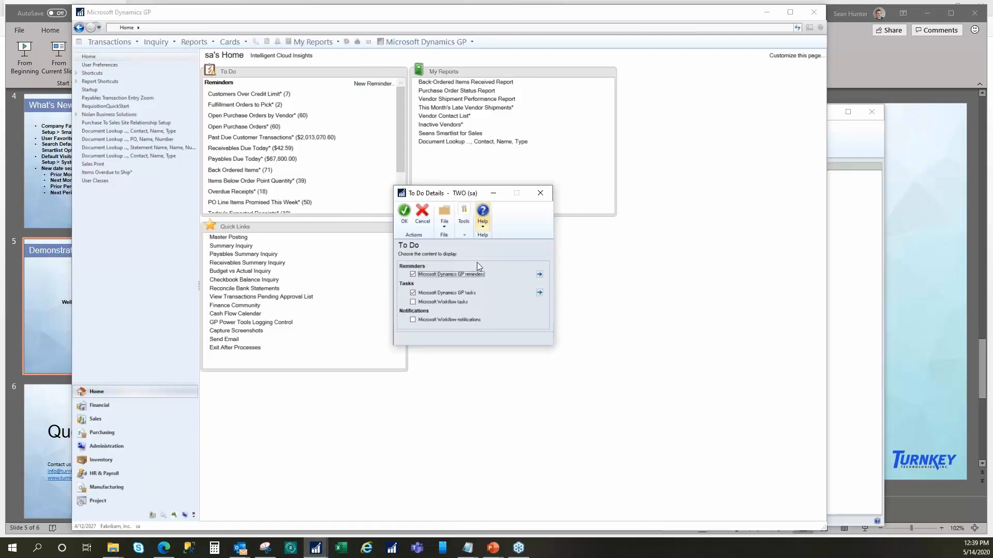
click(541, 276)
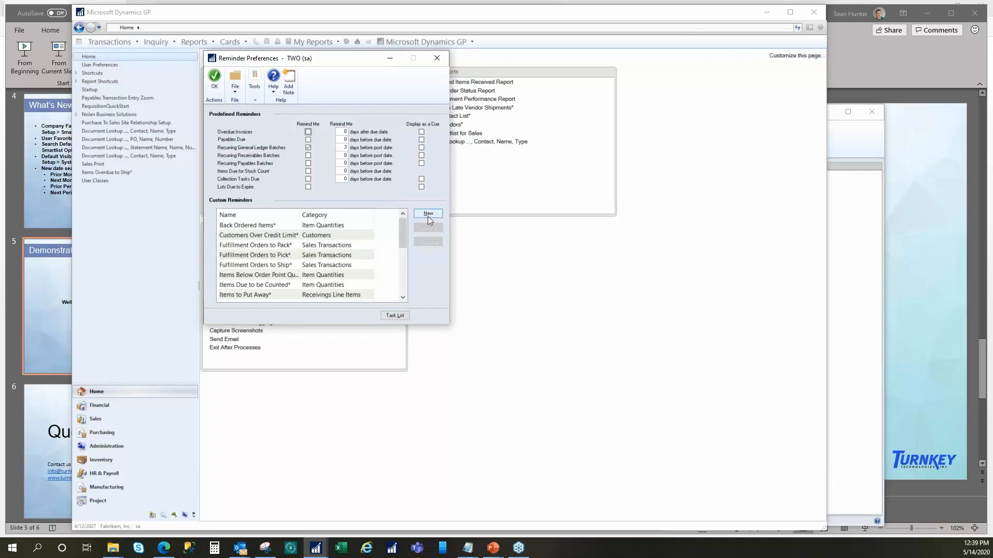
click(353, 236)
click(428, 214)
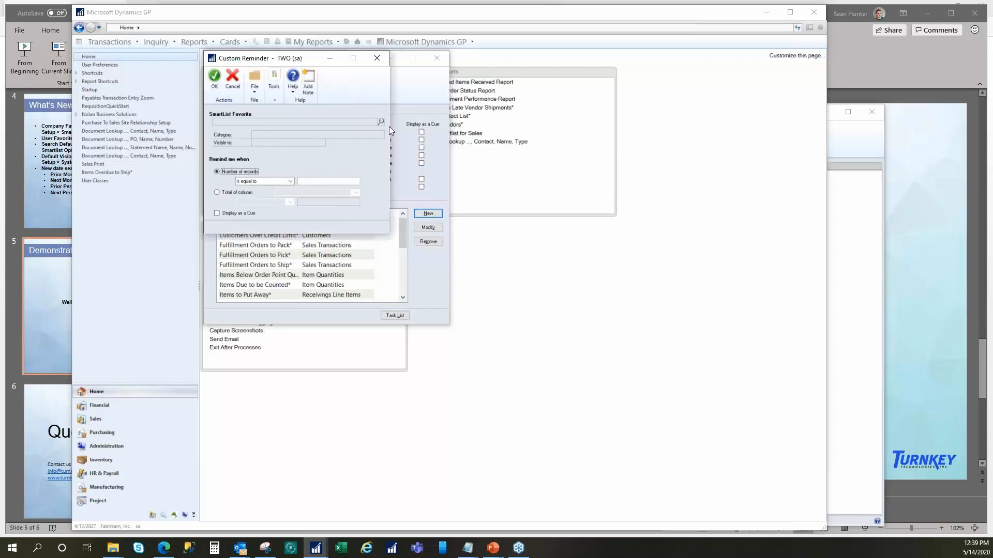
- Look up "quote" among the SmartList favorites and assign Quotes Expiring this Week to the custom reminder
click(381, 123)
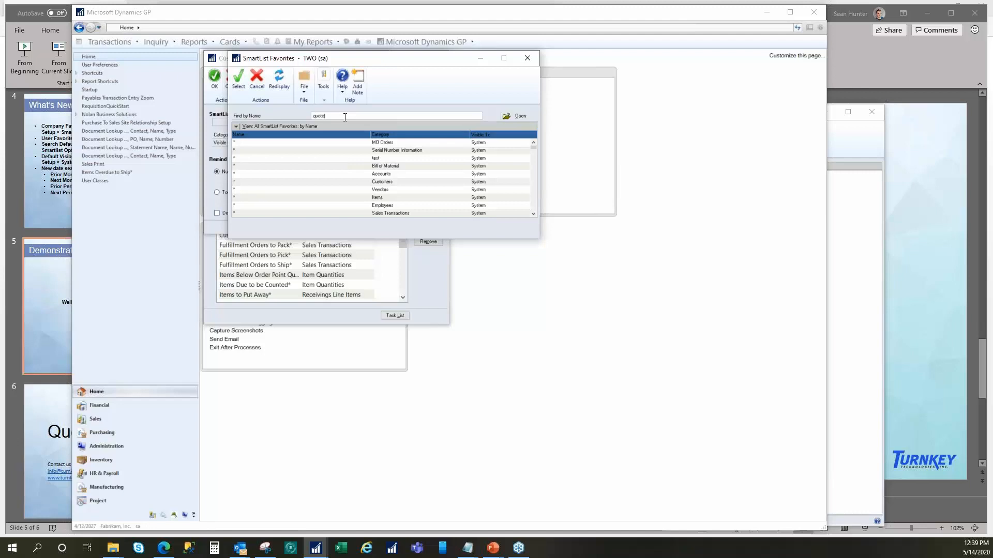
key(Return)
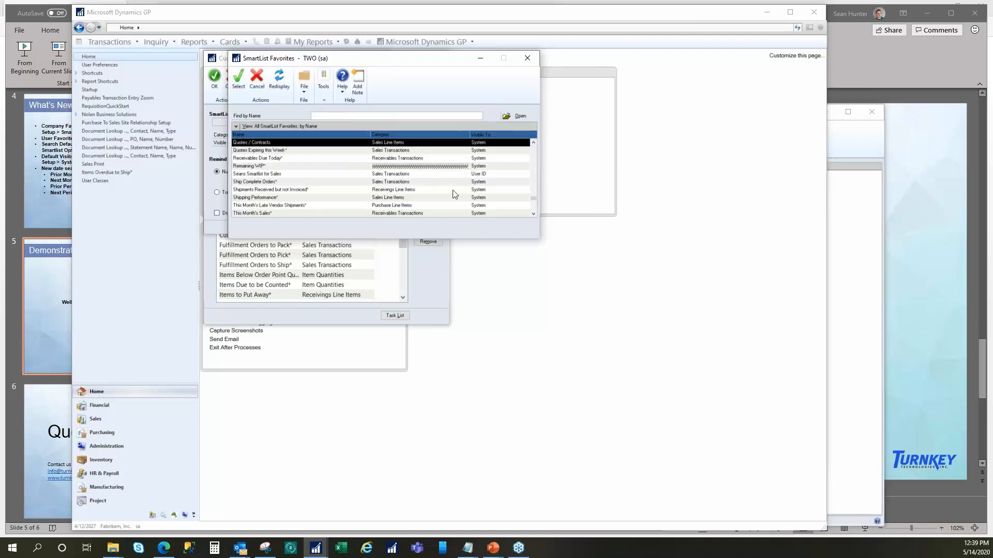
click(285, 158)
click(285, 151)
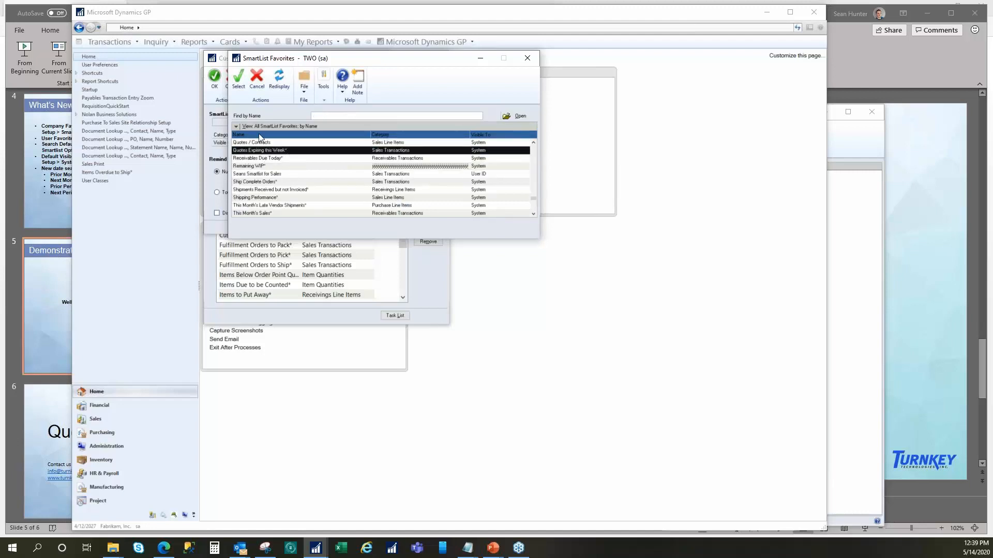
click(237, 83)
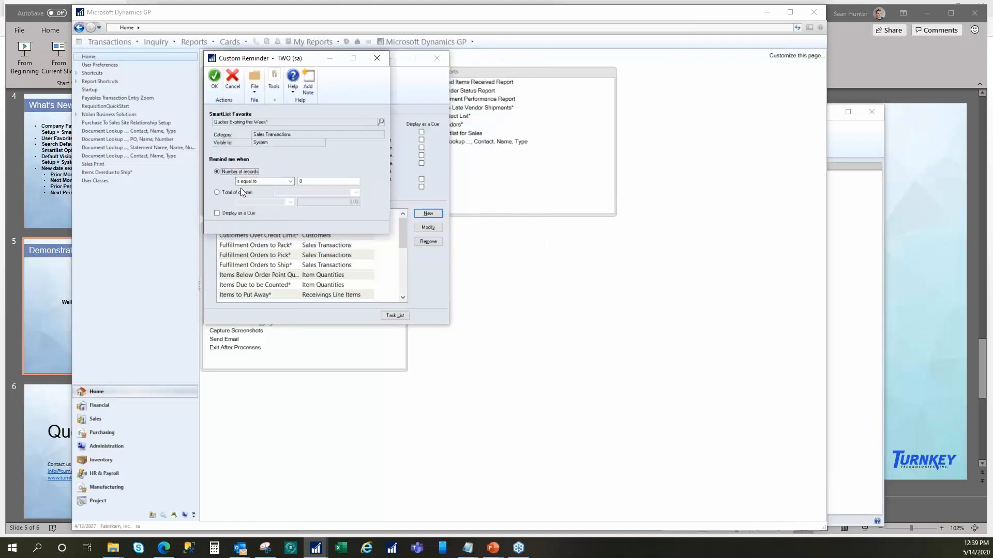
- Set the reminder's record-count condition to "is greater than", mark it to display as a cue, and save the reminder and preferences
click(250, 182)
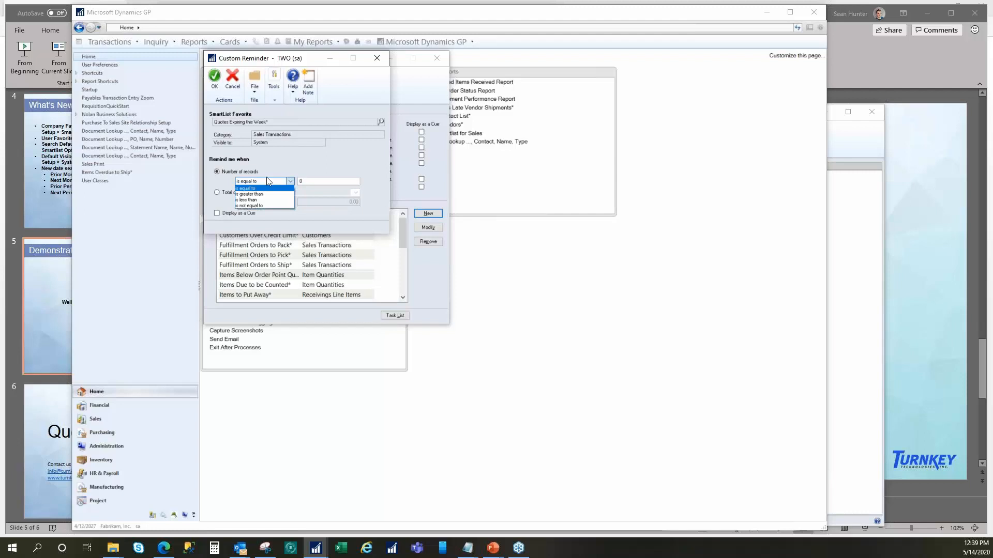
click(254, 194)
click(306, 182)
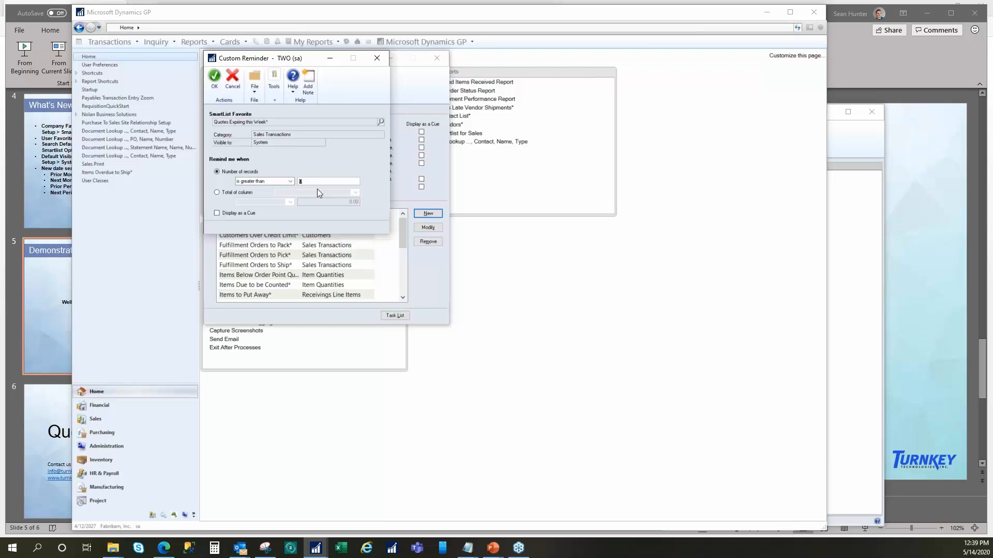
click(215, 213)
click(216, 82)
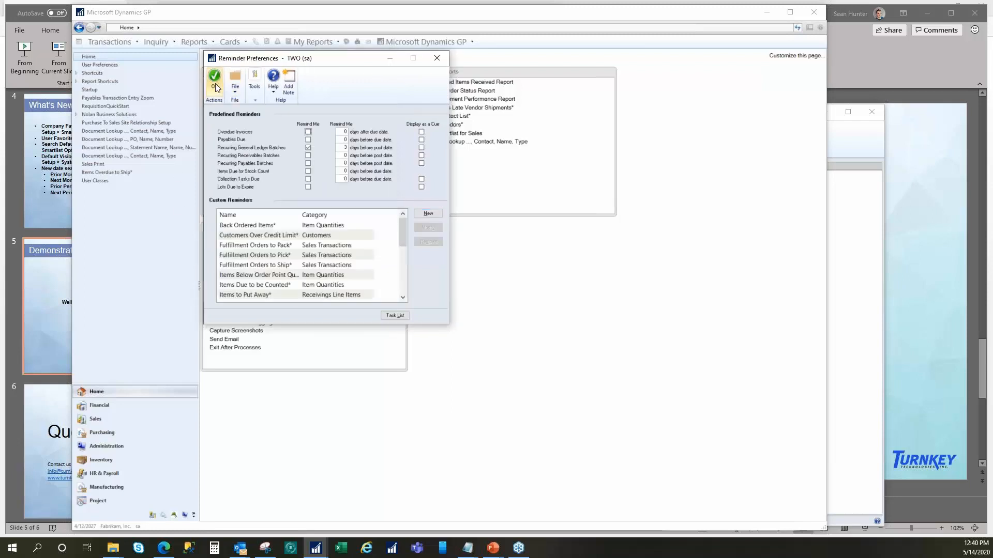
click(215, 83)
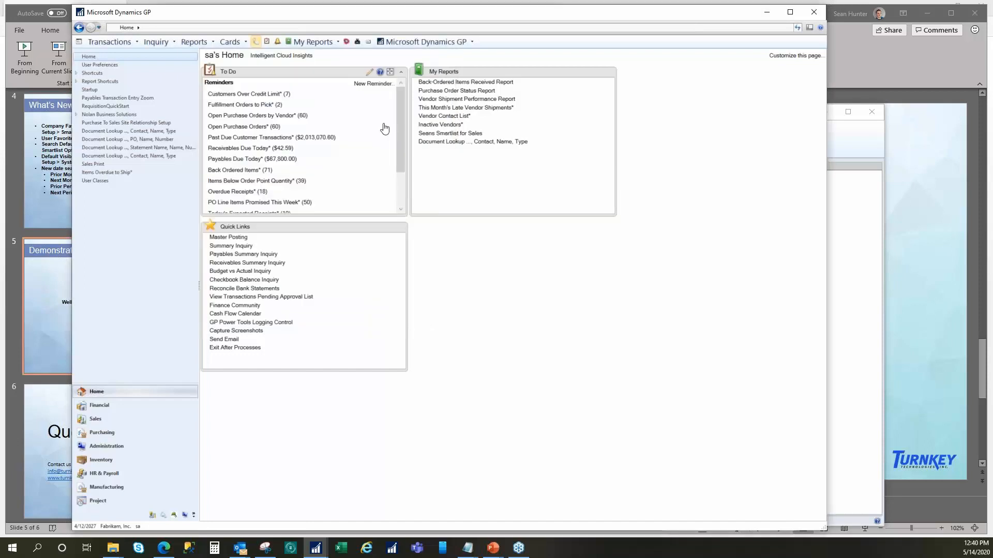
- Review the To Do reminders on the Home page and open Customers Over Credit Limit in SmartList
drag(402, 121, 405, 182)
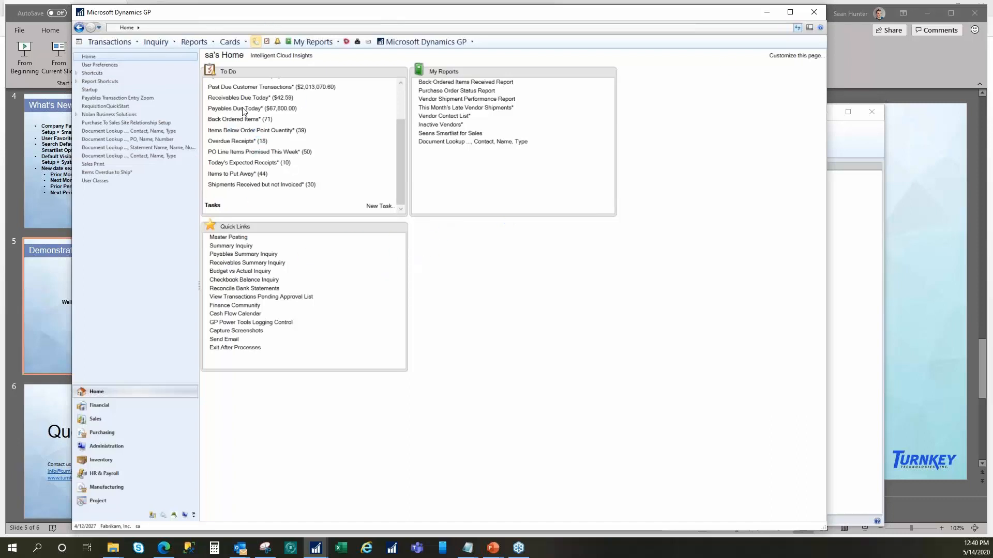
scroll(279, 199, up, 2)
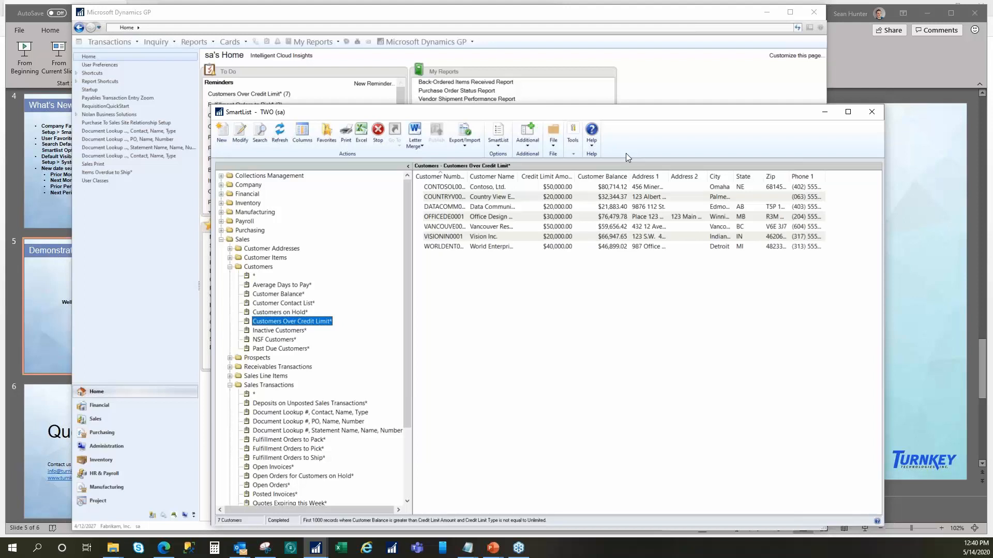
- Close SmartList, examine the Default SmartList Visibility setting in the Administration System Preferences, and close the preferences
click(872, 112)
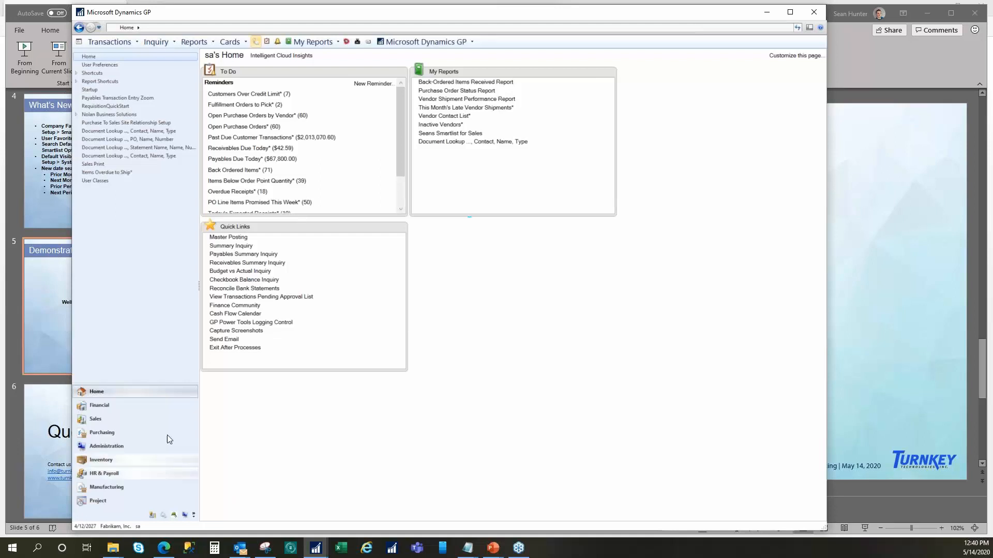
click(111, 449)
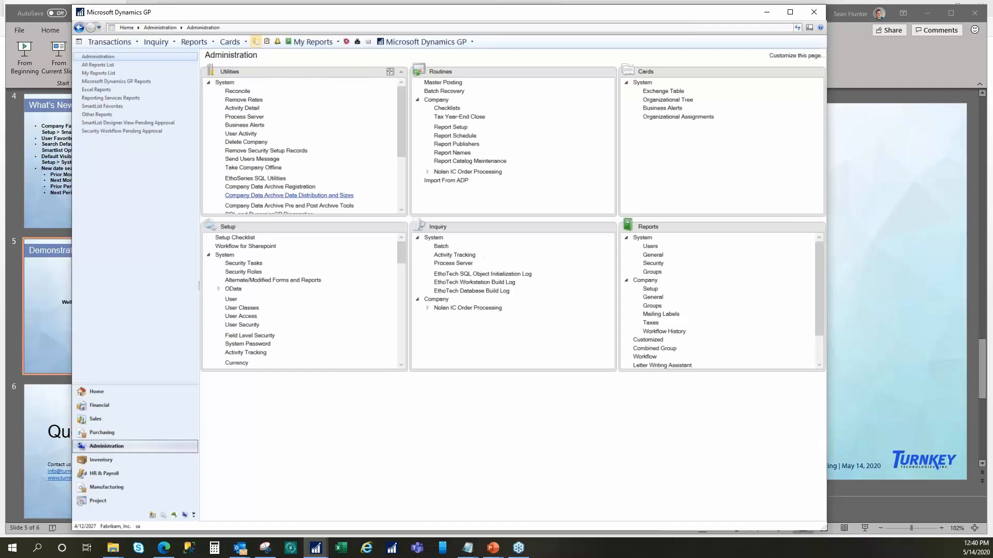
drag(402, 250, 401, 286)
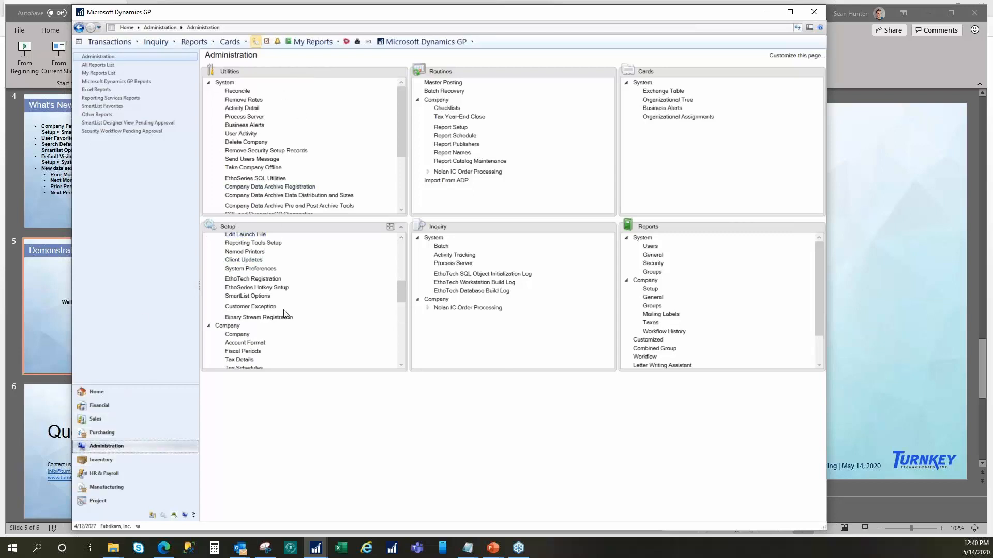
click(241, 269)
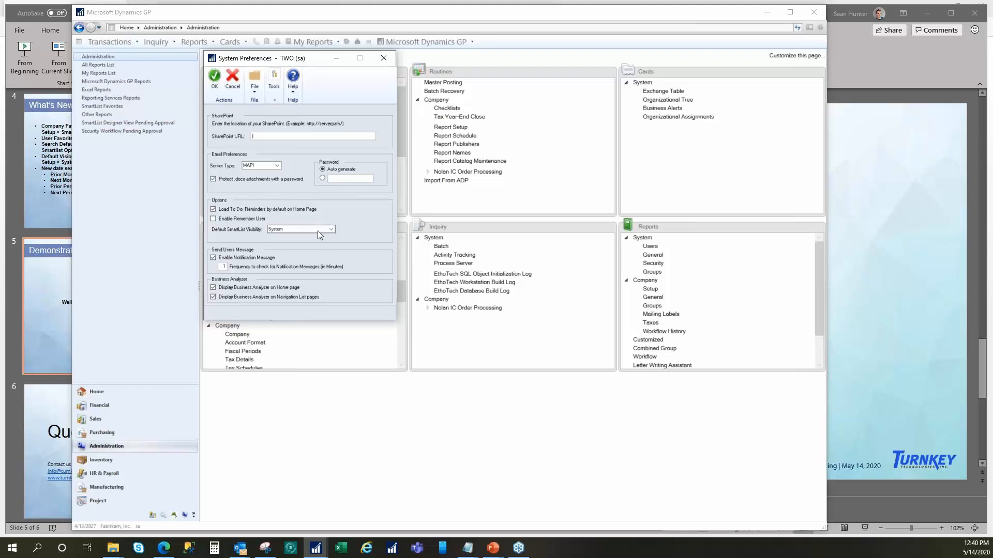
click(384, 59)
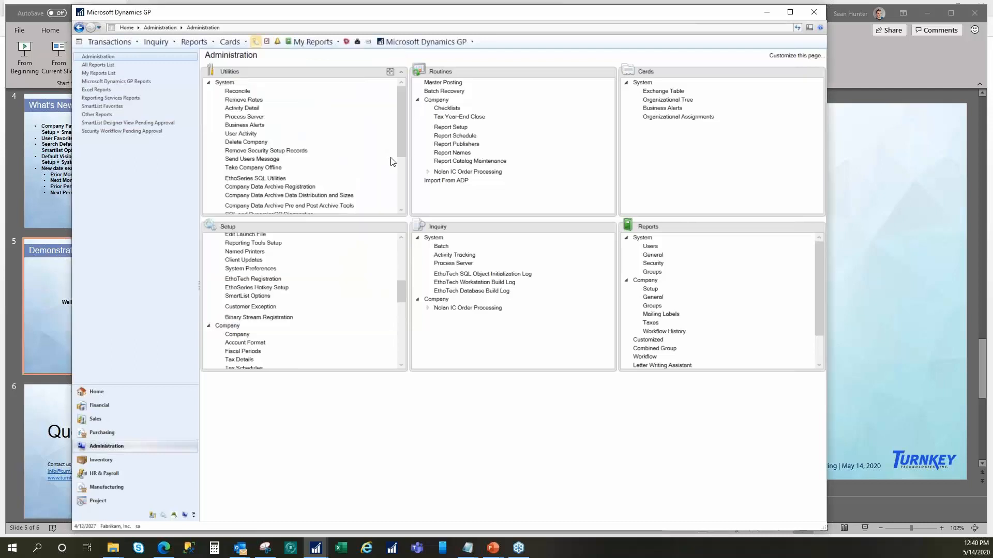
- Examine the category and search defaults in the SmartList Options setup and close the window
scroll(400, 133, down, 3)
scroll(399, 133, down, 3)
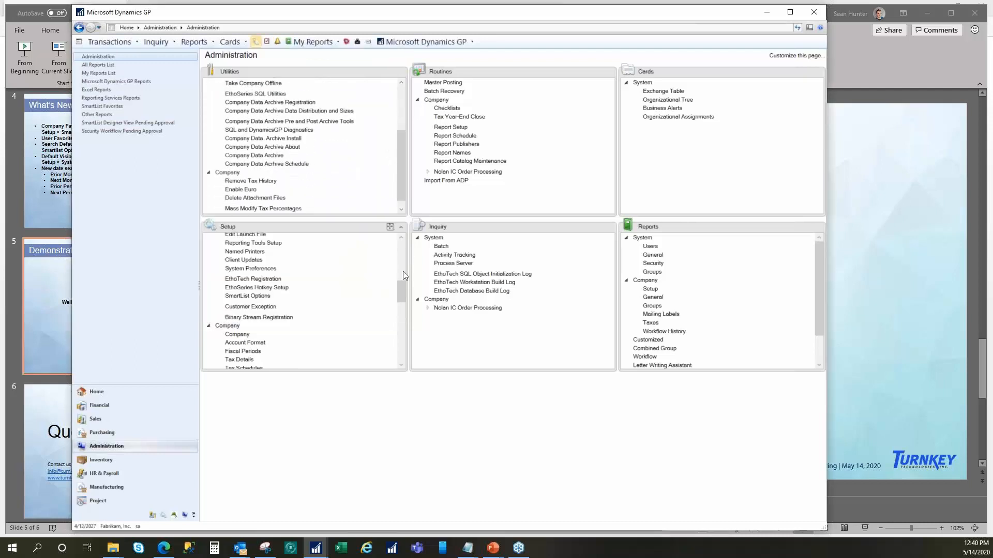
click(266, 297)
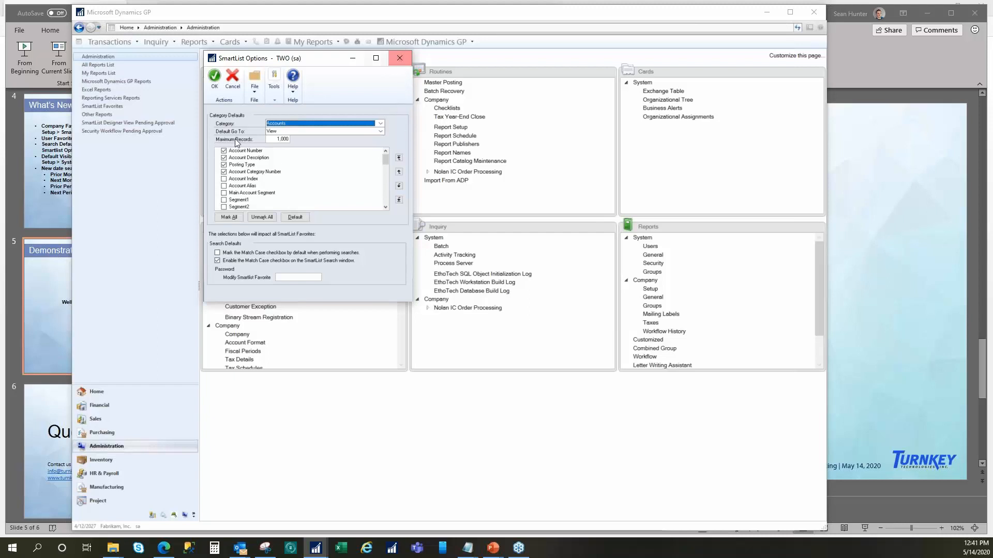
click(214, 76)
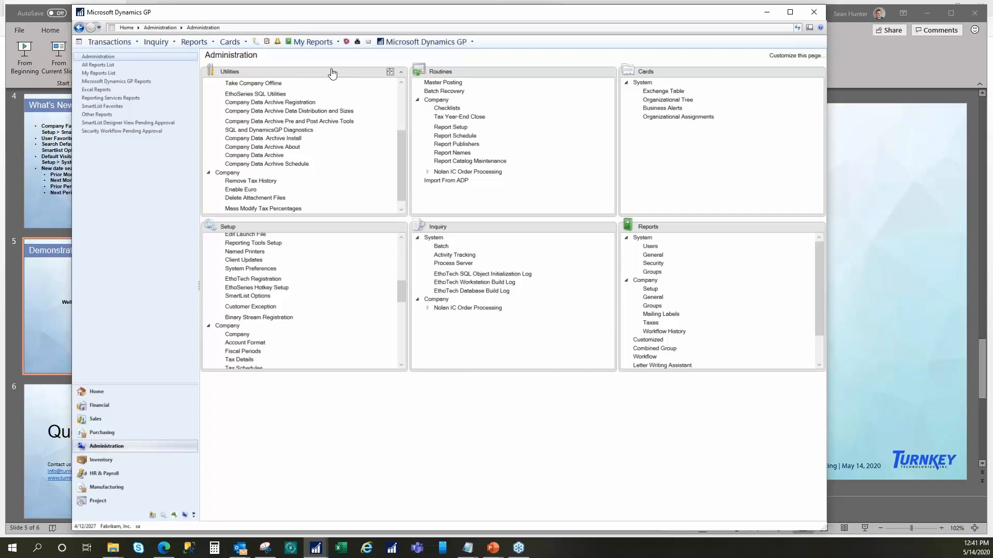
- Open the Quotes Expiring this Week favorite under Sales Transactions in SmartList and bring up its search criteria
click(255, 44)
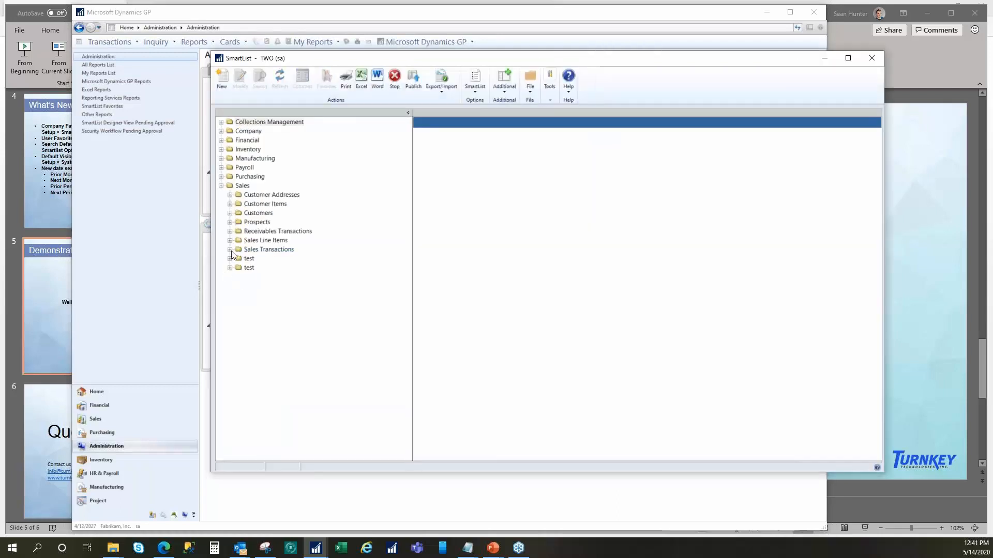
click(230, 250)
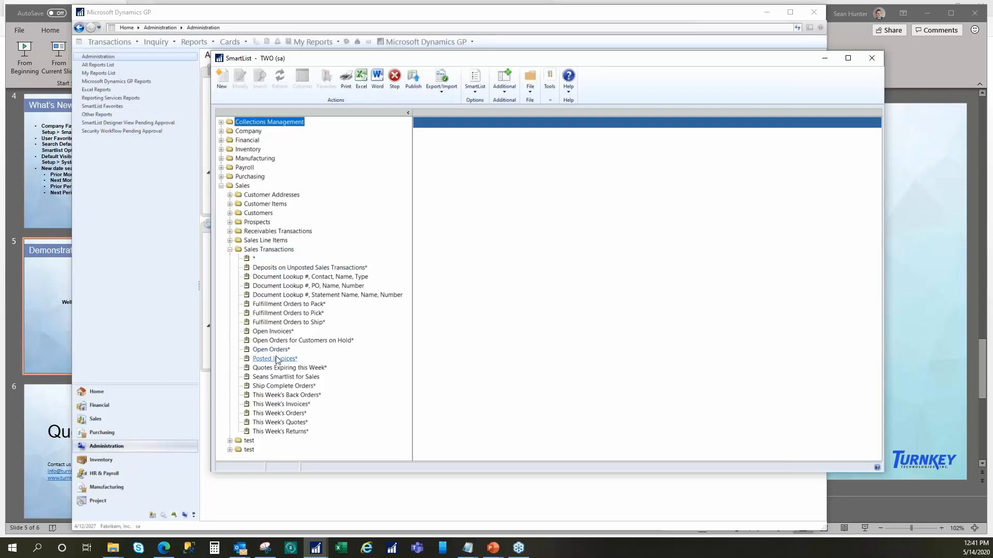
click(282, 368)
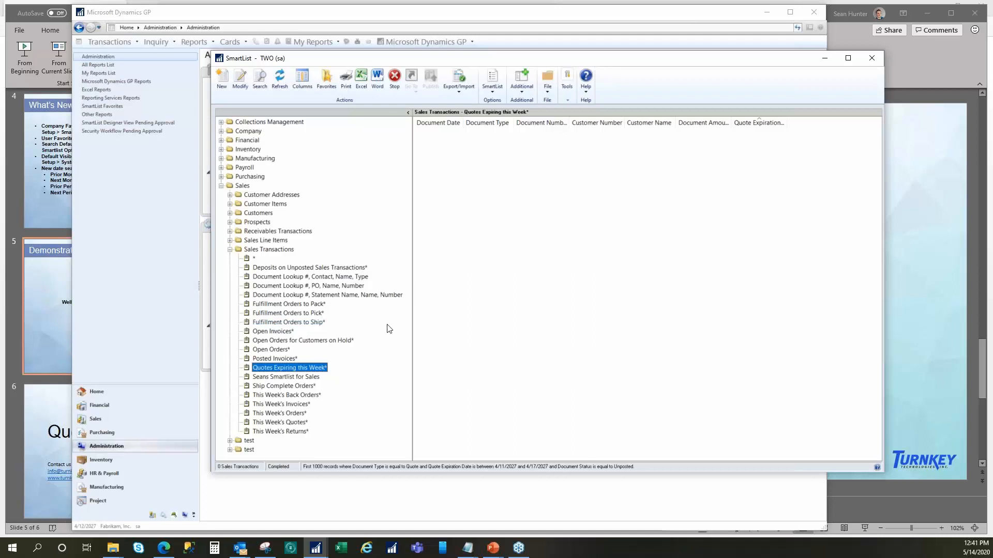
click(391, 468)
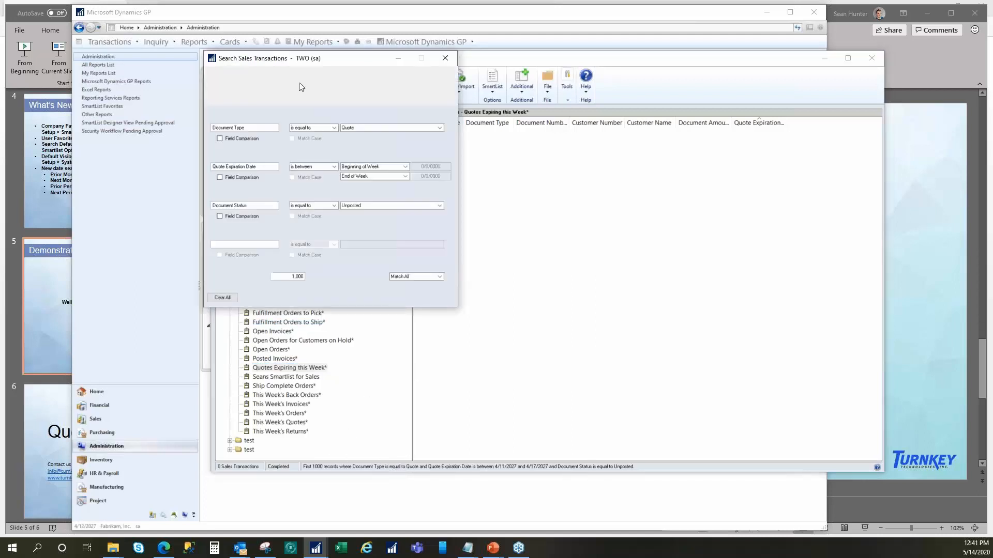
- Set the Quote Expiration Date criterion to "is equal to" Prior Month
click(405, 166)
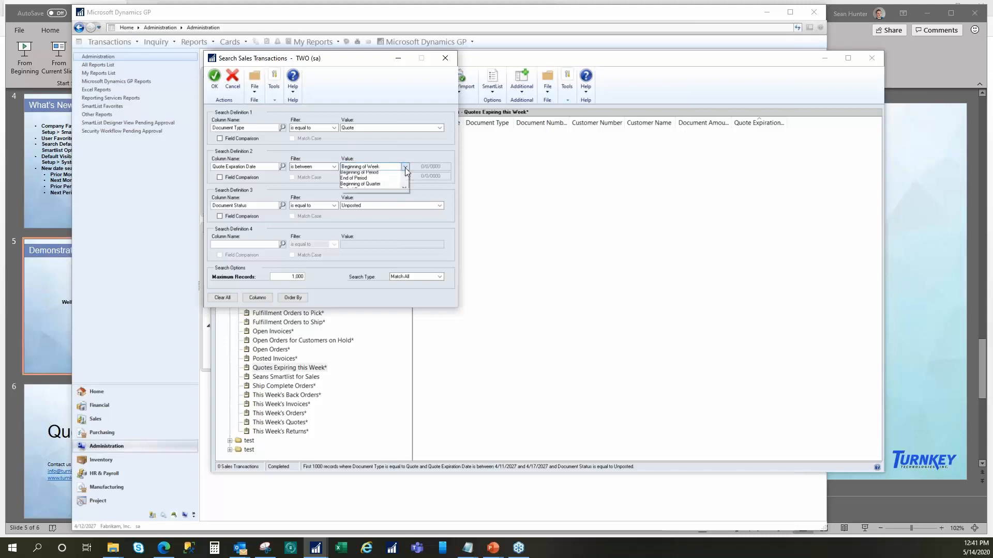
drag(407, 190, 402, 205)
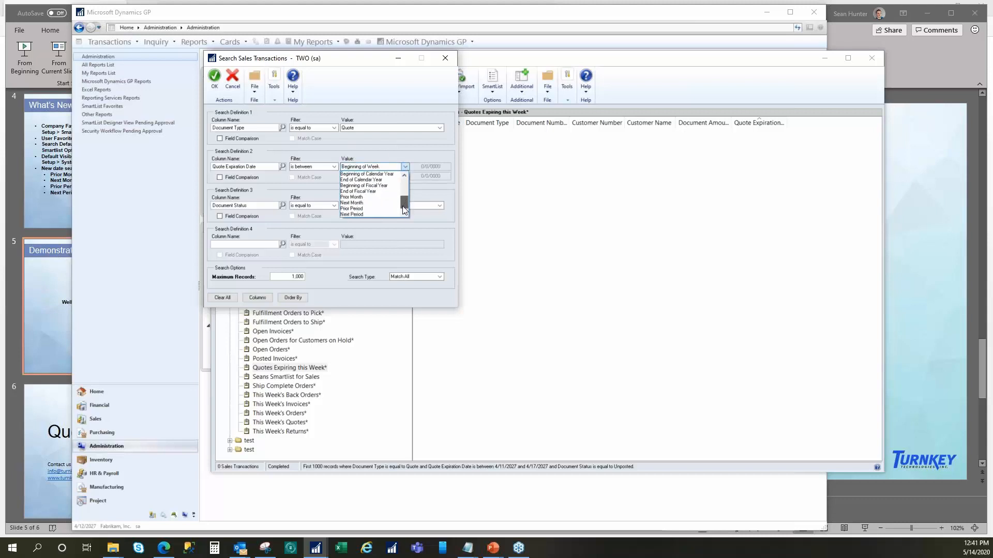
click(352, 197)
click(333, 167)
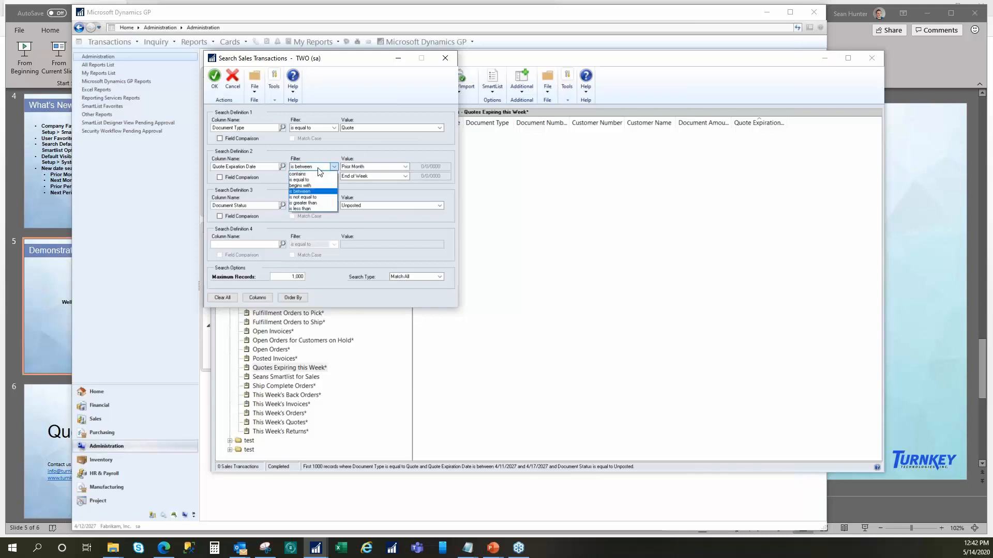
click(317, 180)
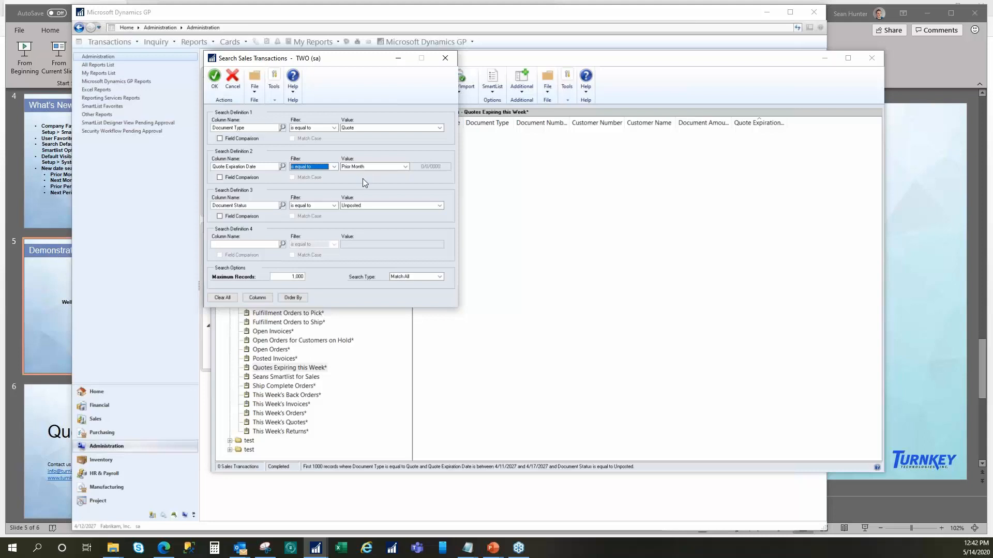
- Set the Quote Expiration Date filter to "is between" and look through the date options for the range's end value
click(334, 166)
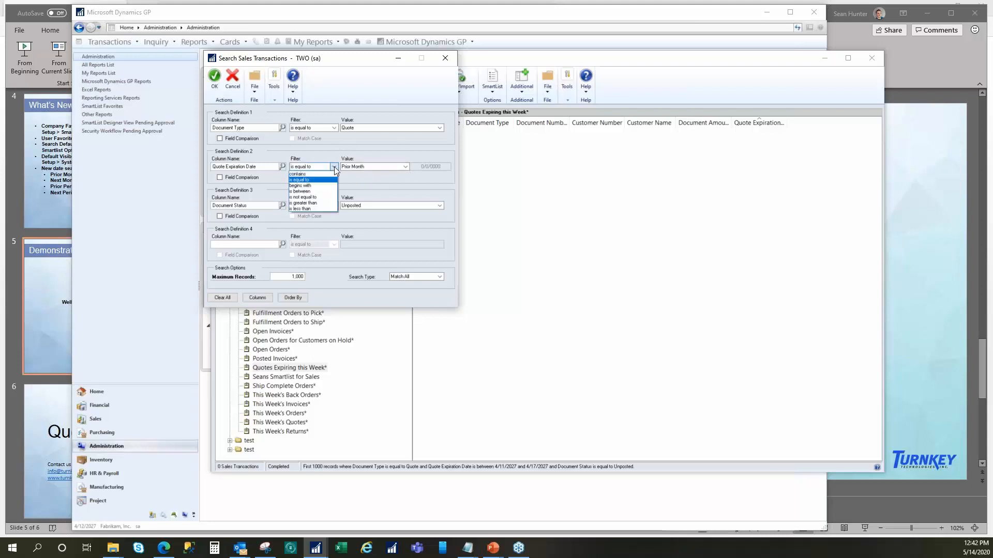
click(311, 191)
click(399, 175)
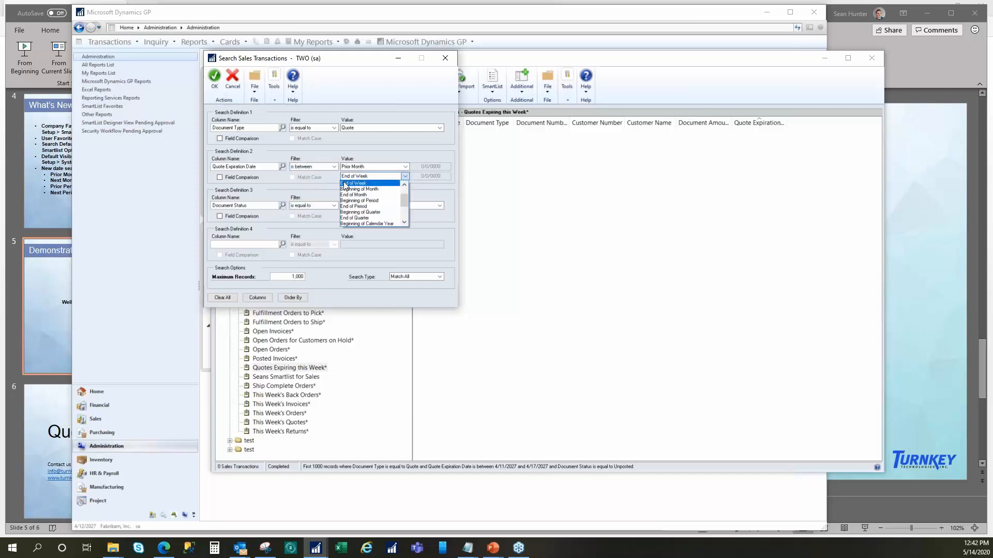
mouse_move(408, 200)
mouse_down()
mouse_move(402, 224)
mouse_move(409, 192)
mouse_up()
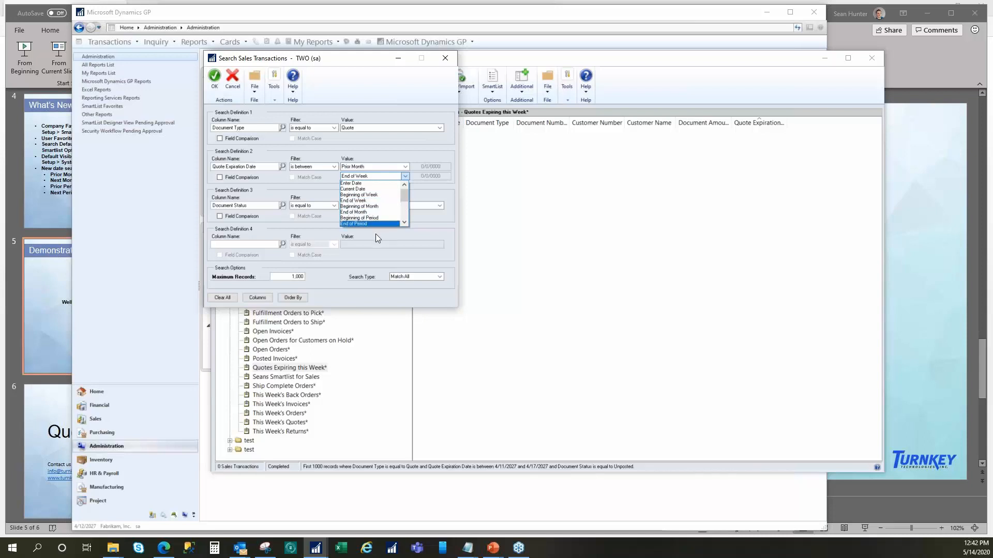
click(403, 151)
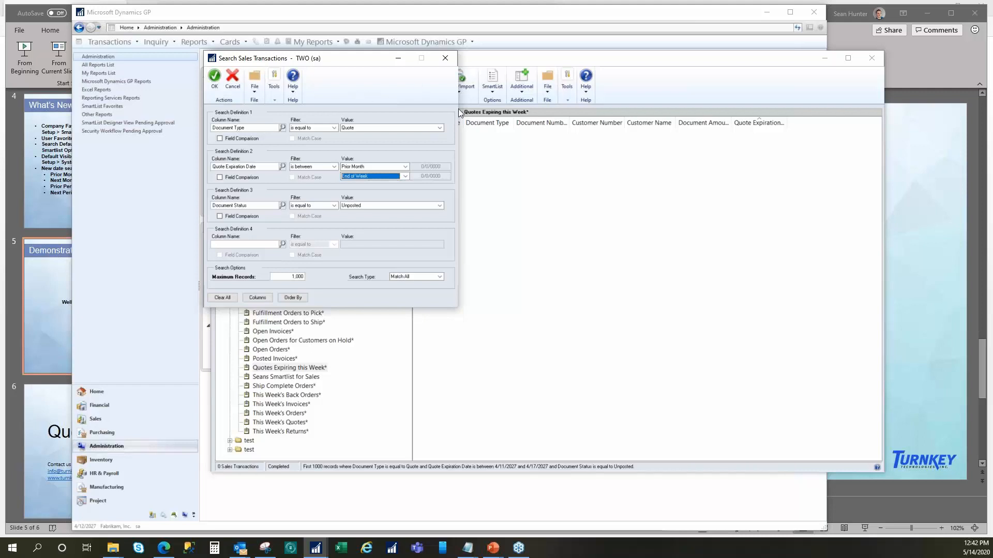
- Review the start-value and filter choices for the Quote Expiration Date criterion without changing them
click(405, 166)
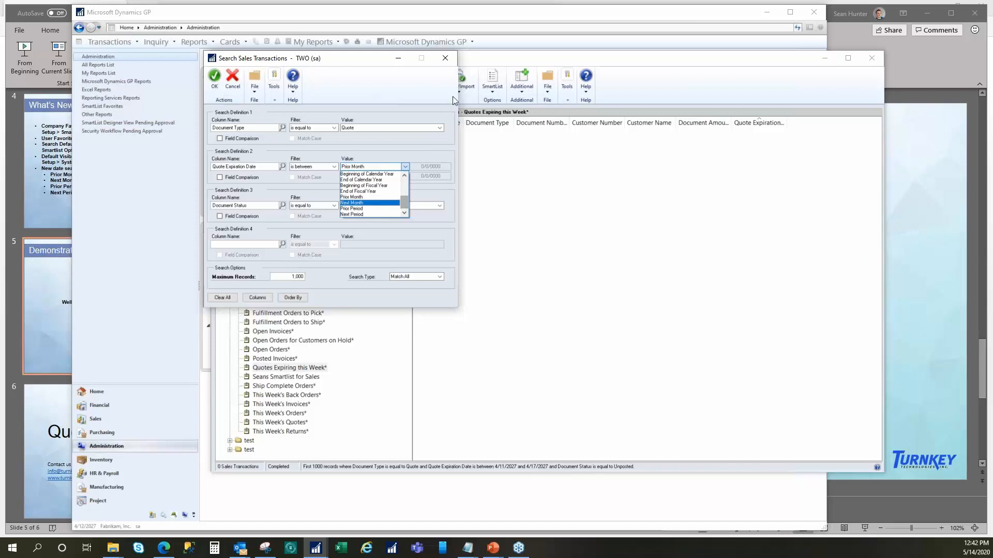
click(439, 72)
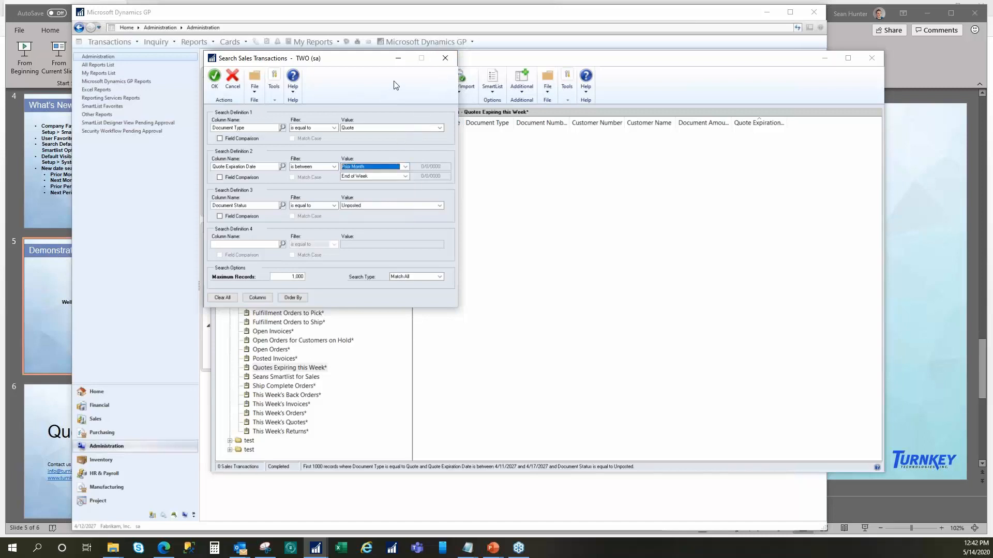
click(334, 167)
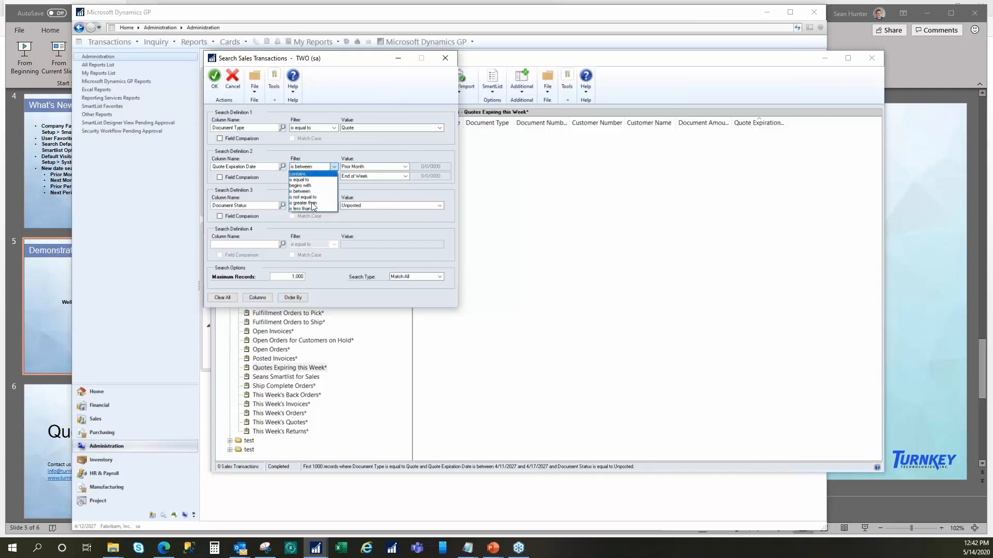
click(374, 144)
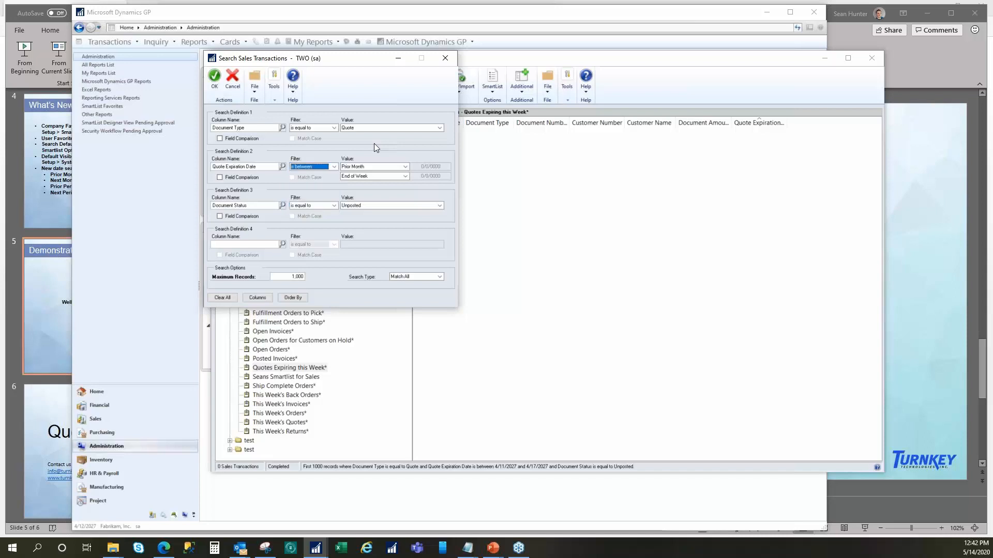